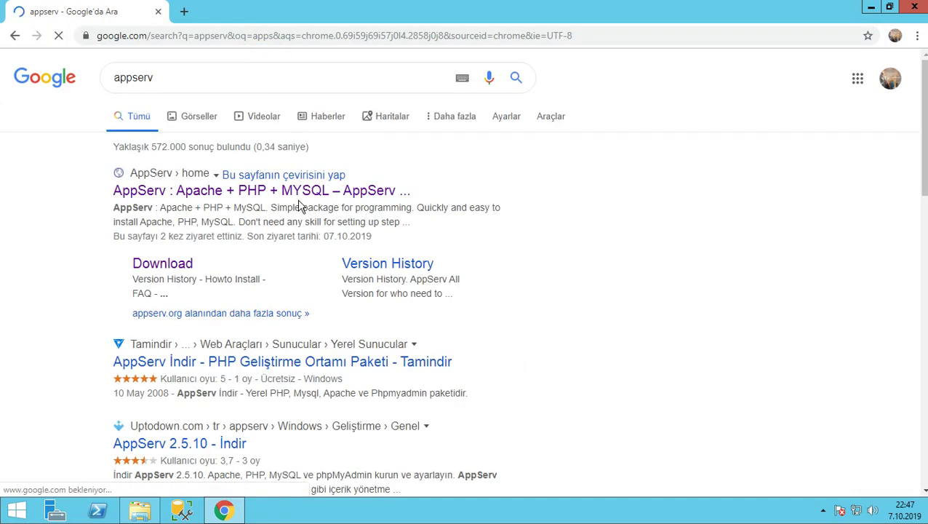
# Go from the appserv search results to appserv.org's download page and start downloading AppServ 9.3.0
pyautogui.click(215, 194)
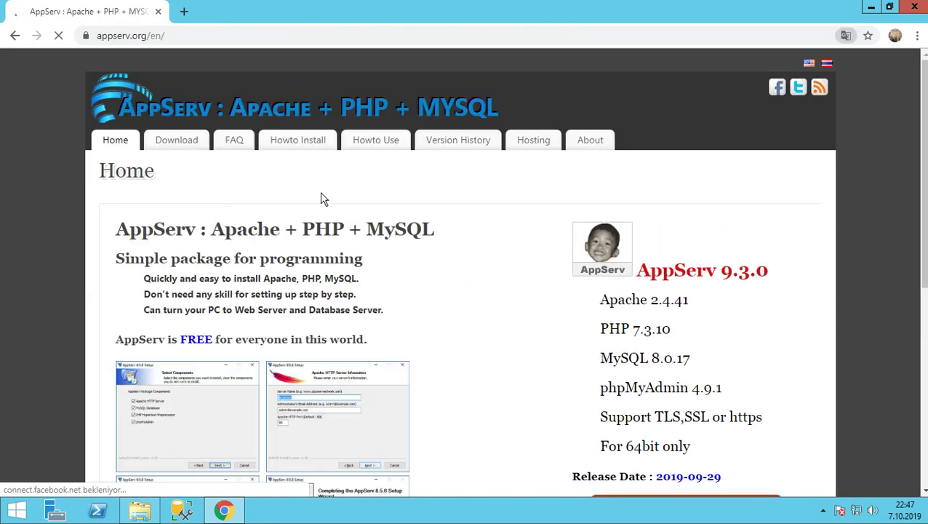
pyautogui.scroll(-3, 447, 226)
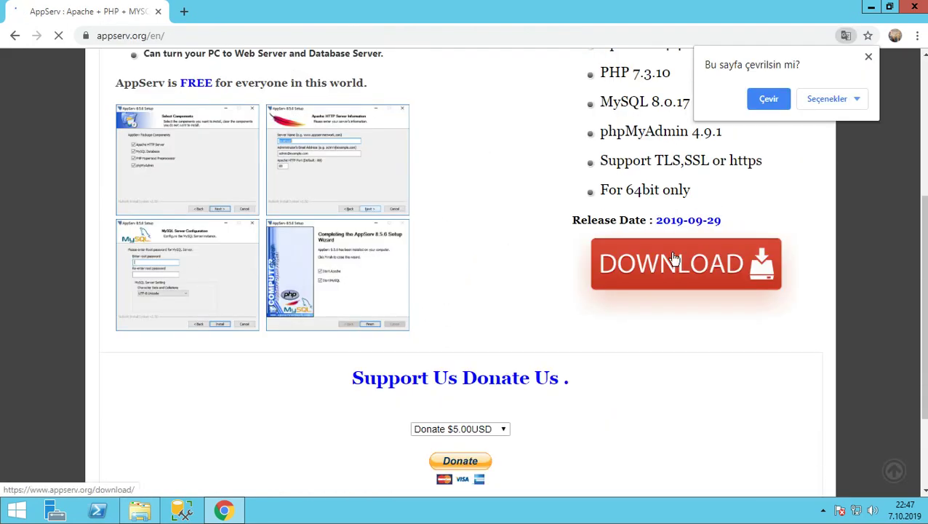
pyautogui.click(670, 274)
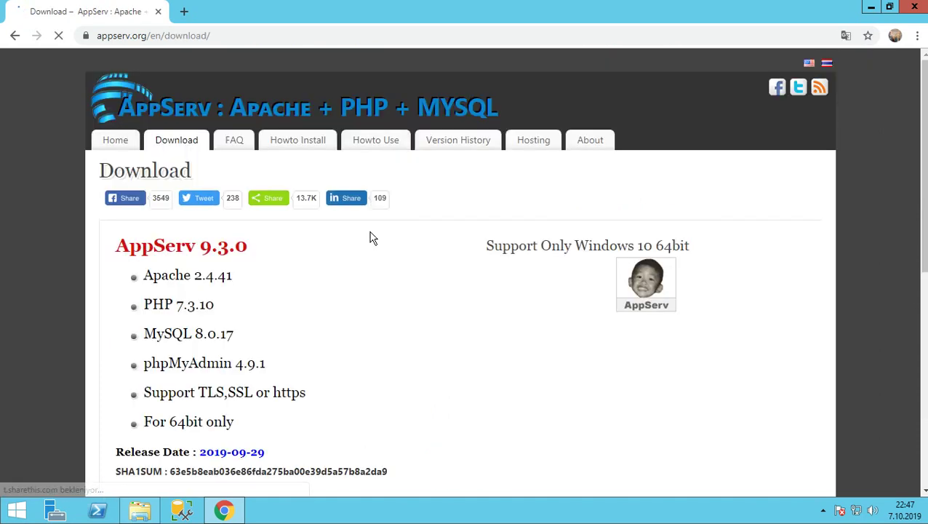
pyautogui.scroll(-4, 267, 279)
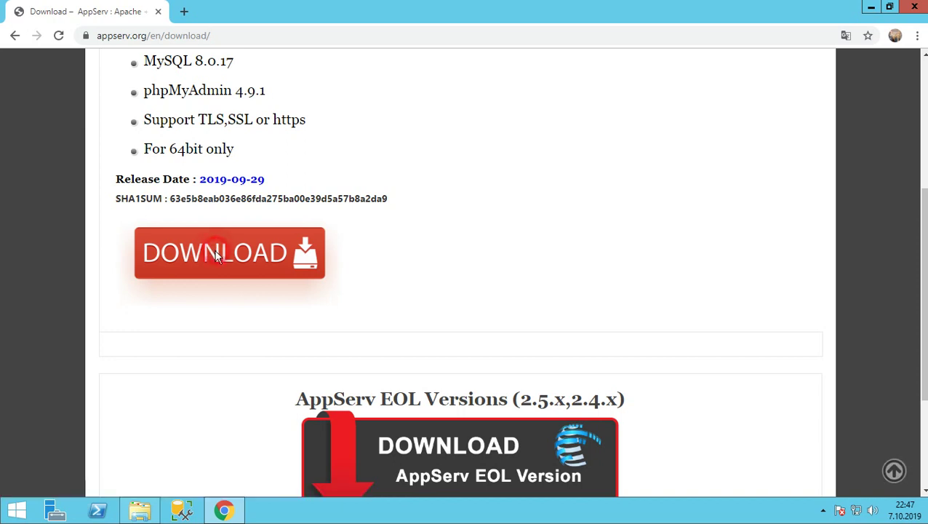
pyautogui.click(218, 257)
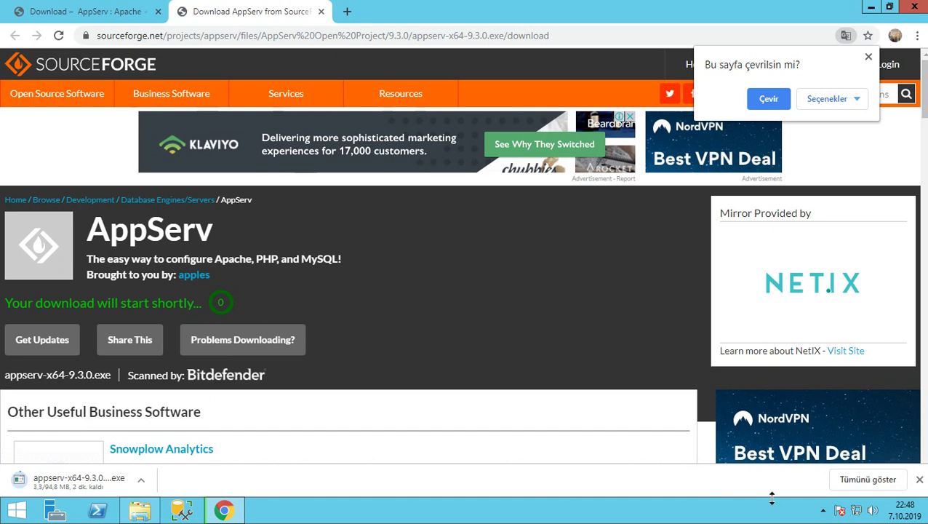
pyautogui.click(824, 511)
pyautogui.click(824, 511)
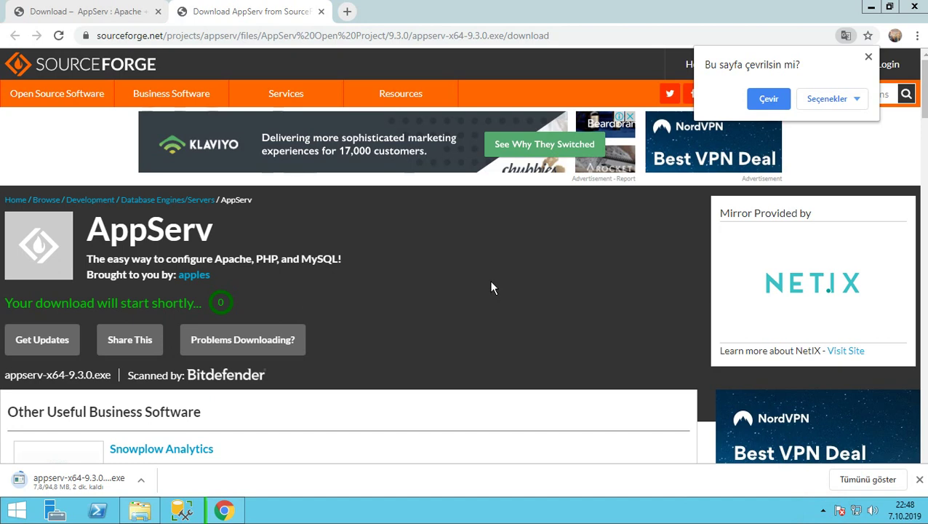
pyautogui.click(871, 9)
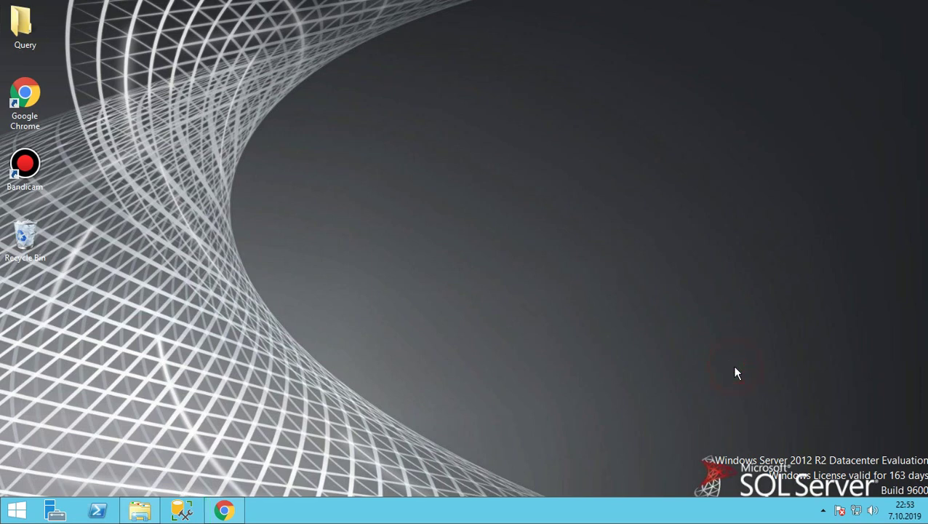
pyautogui.click(822, 510)
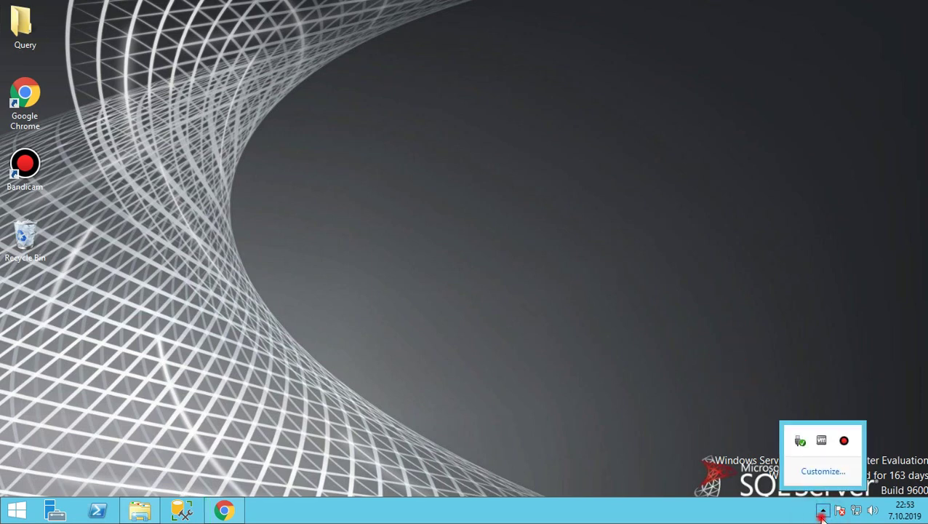
pyautogui.click(437, 290)
pyautogui.click(224, 509)
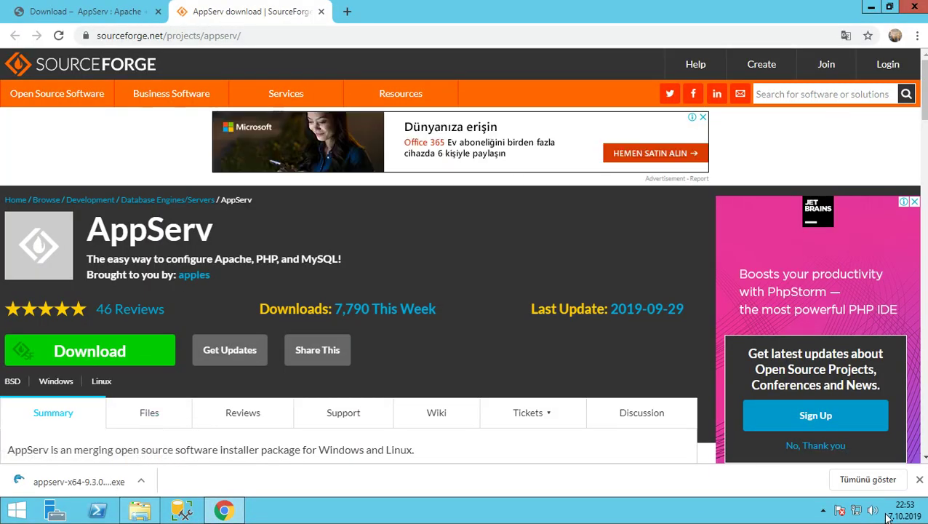
pyautogui.click(823, 510)
pyautogui.click(846, 444)
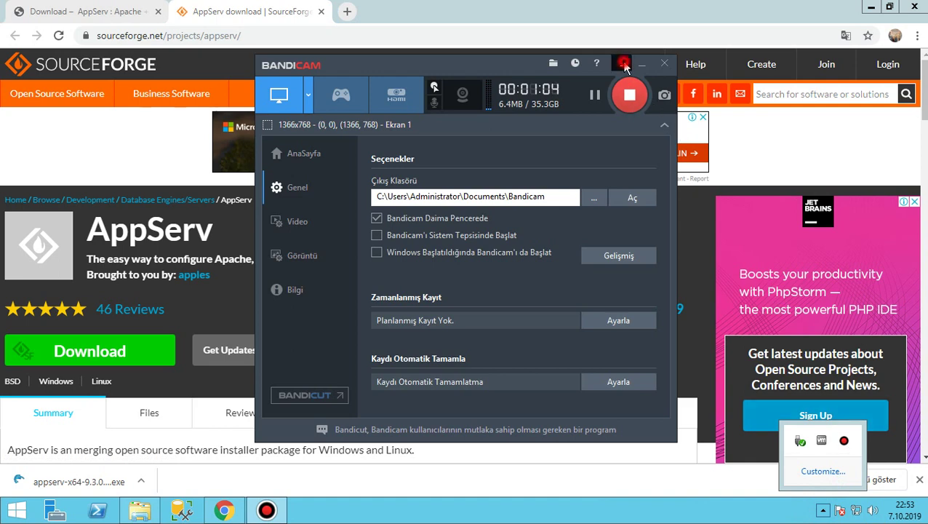
pyautogui.click(843, 440)
pyautogui.click(710, 502)
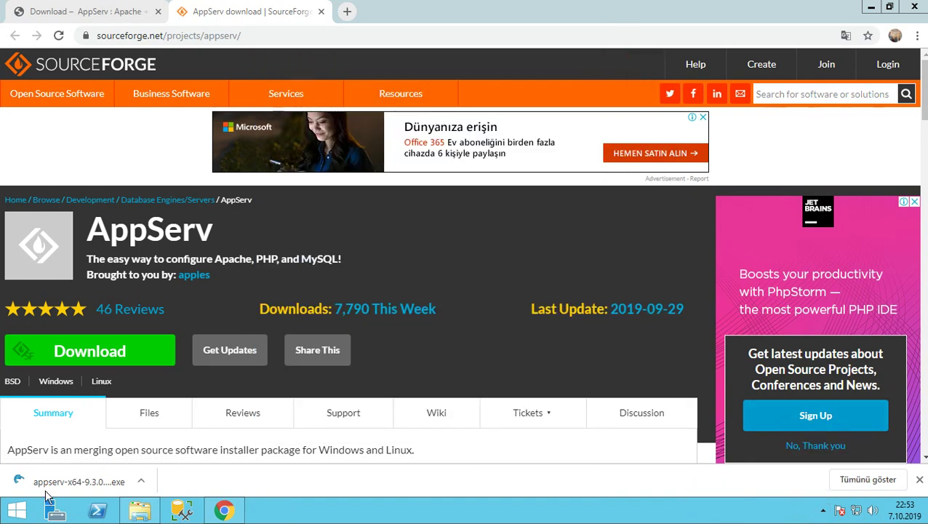
pyautogui.click(141, 485)
# Run appserv-x64-9.3.0 (1) from the Downloads folder, allowing it past the security warning
pyautogui.click(156, 441)
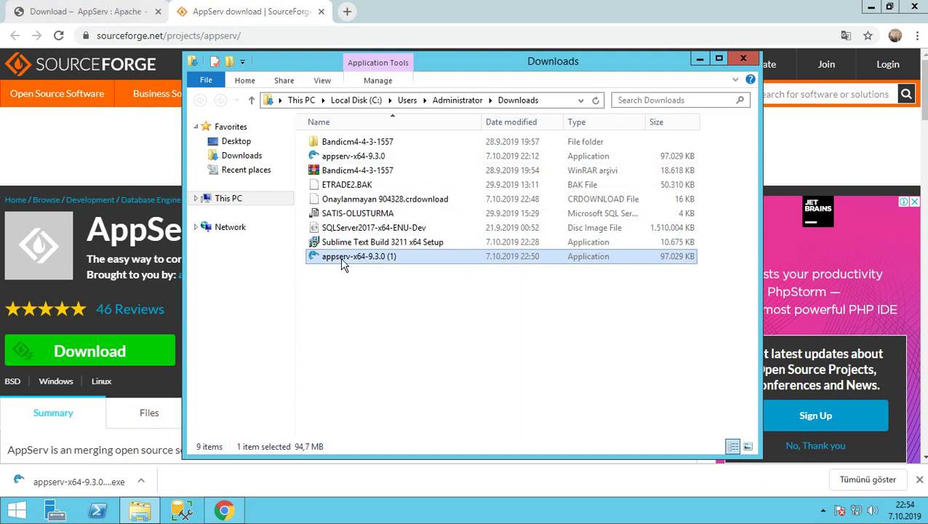
pyautogui.doubleClick(342, 262)
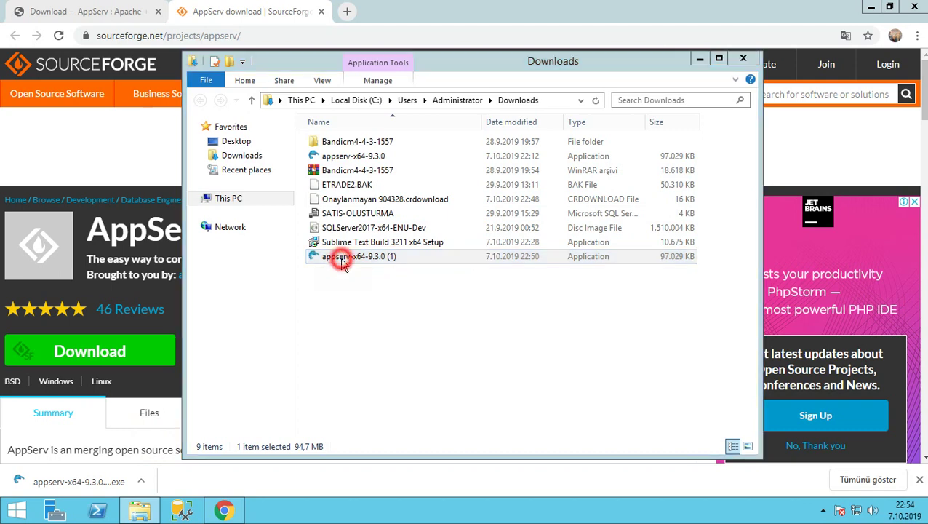
pyautogui.click(511, 269)
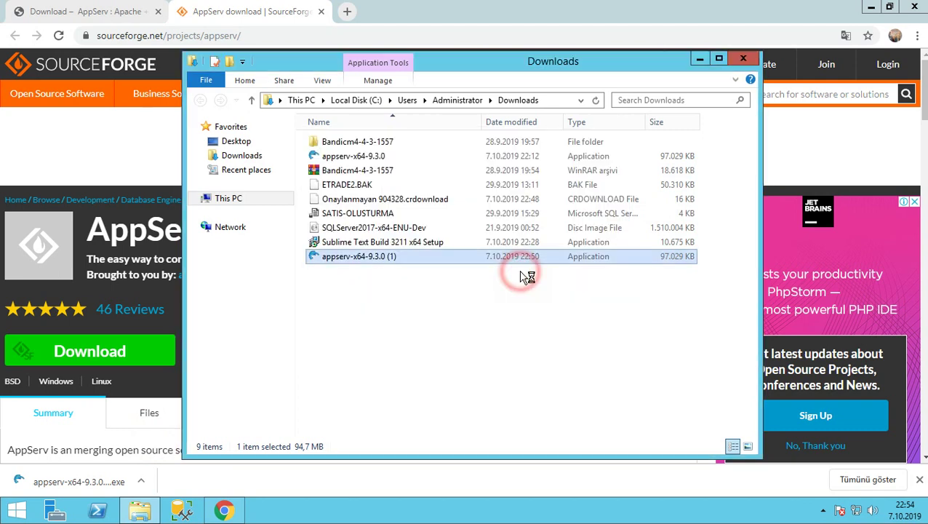
pyautogui.click(699, 58)
# Get past the welcome page, accept the licence, and keep C:\AppServ as the install folder
pyautogui.click(871, 6)
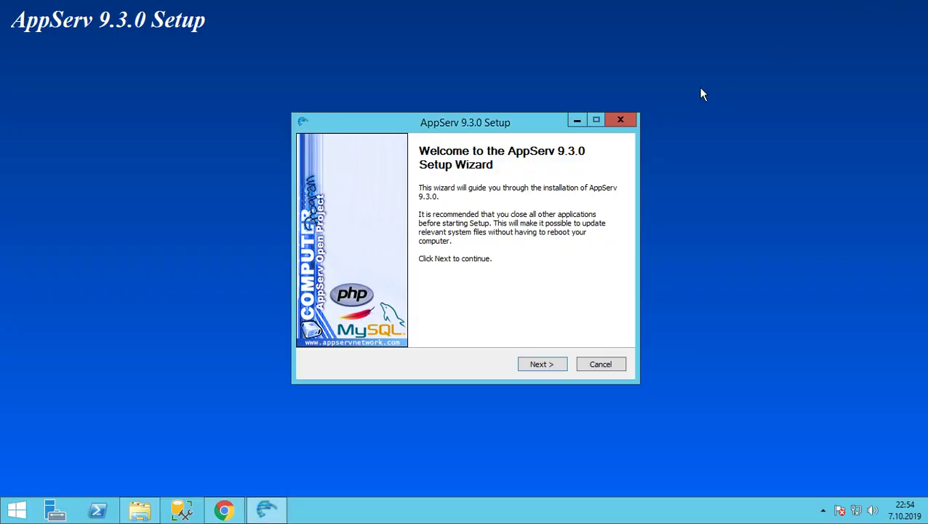
pyautogui.click(549, 365)
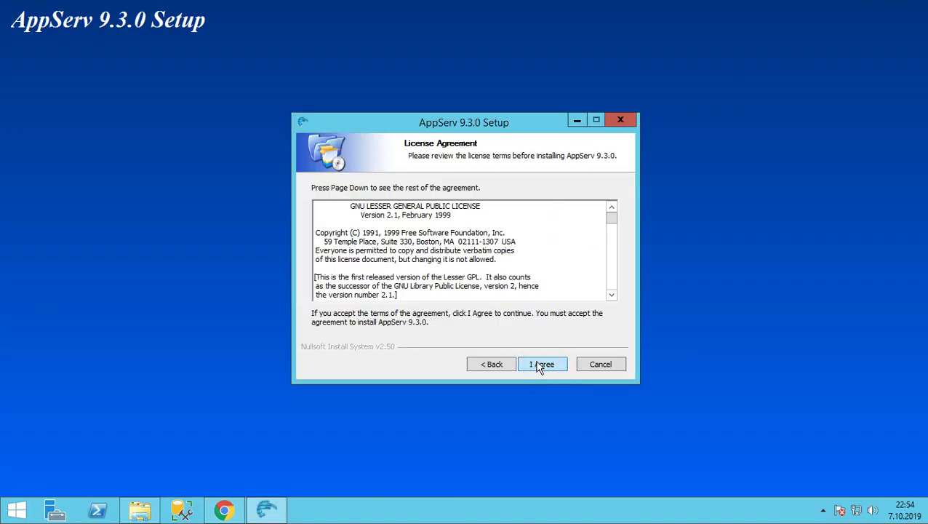
pyautogui.click(544, 368)
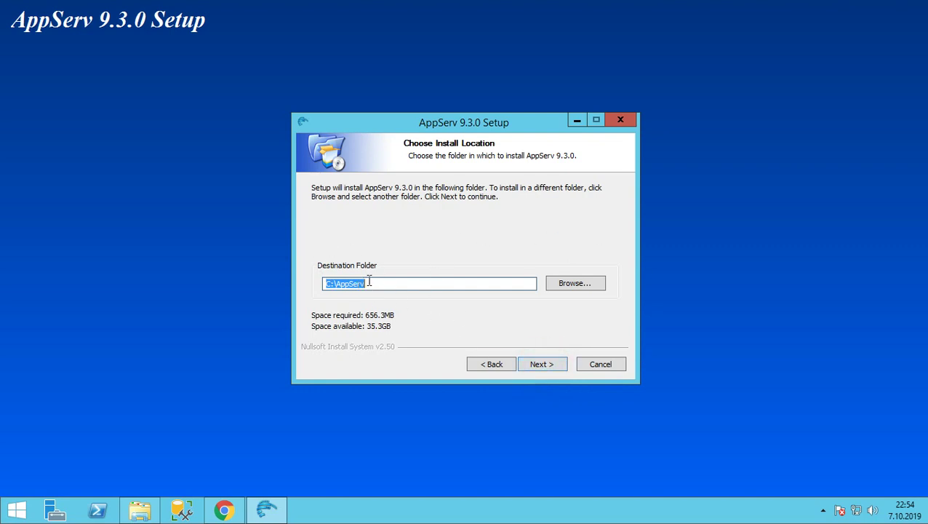
pyautogui.click(530, 364)
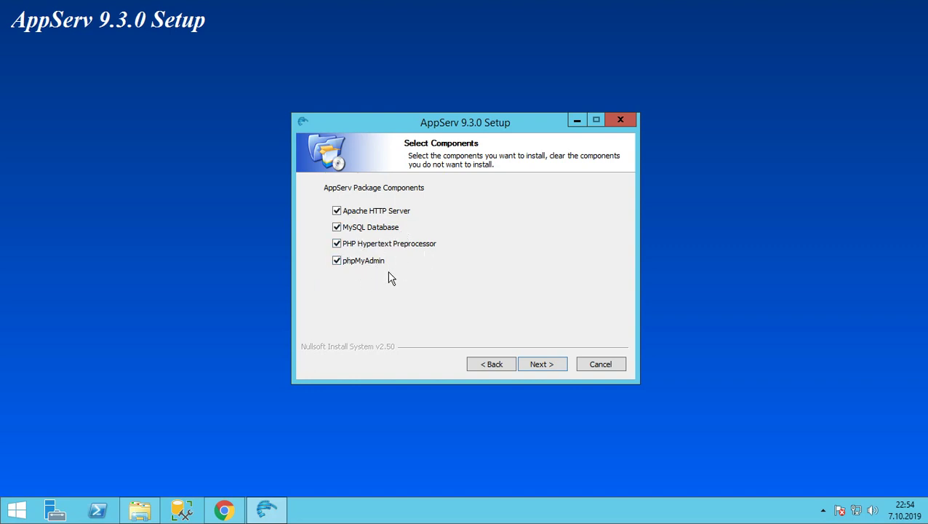
# Keep all four components and the default Apache settings: localhost, admin e-mail, ports 80/443
pyautogui.click(544, 365)
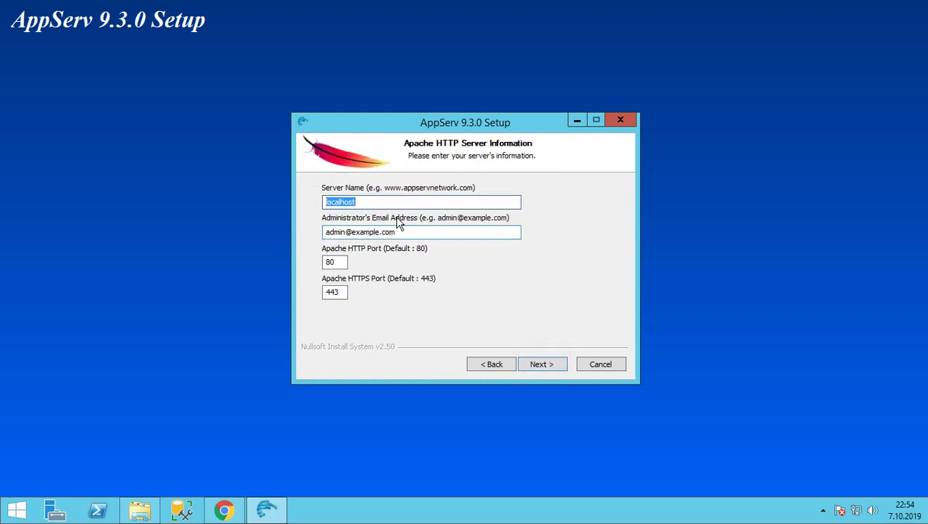
pyautogui.click(356, 204)
pyautogui.doubleClick(380, 203)
pyautogui.click(398, 230)
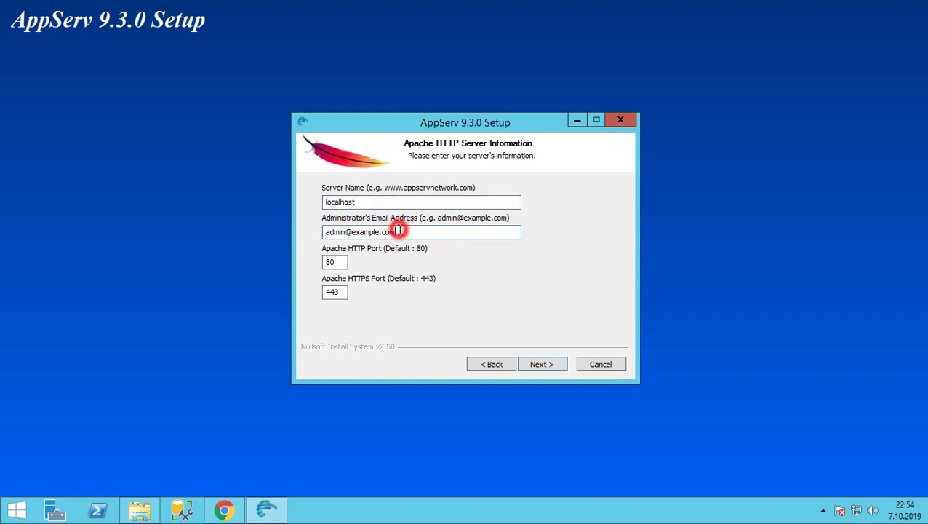
pyautogui.moveTo(399, 231); pyautogui.dragTo(318, 231)
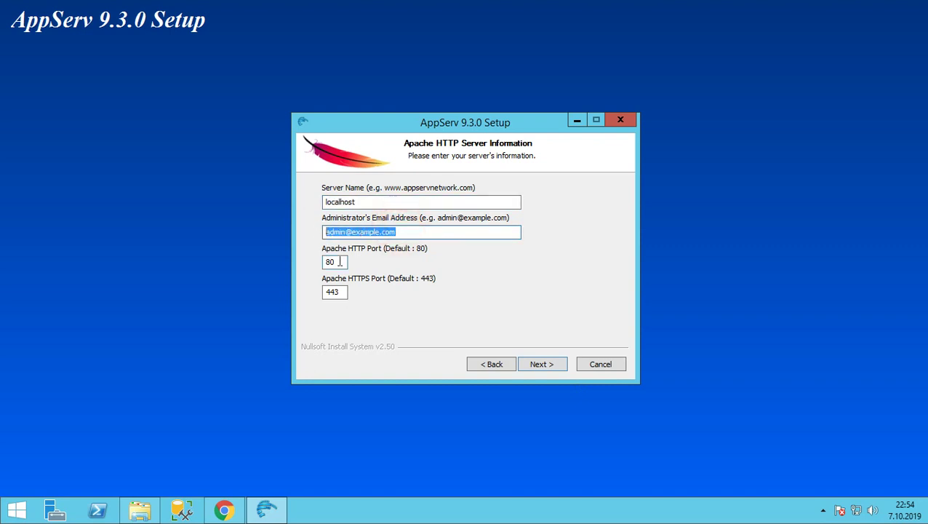
pyautogui.click(339, 262)
pyautogui.moveTo(339, 262); pyautogui.dragTo(283, 261)
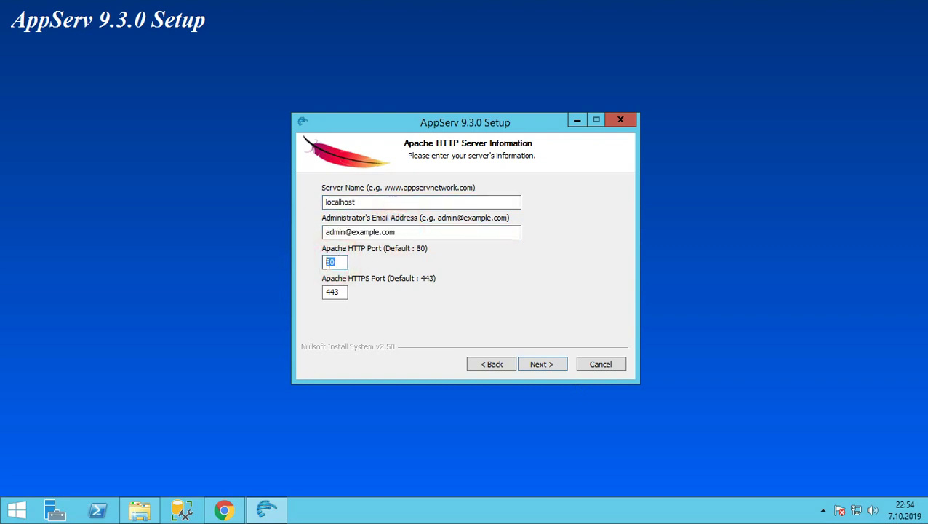
pyautogui.click(341, 262)
pyautogui.doubleClick(339, 263)
pyautogui.click(337, 262)
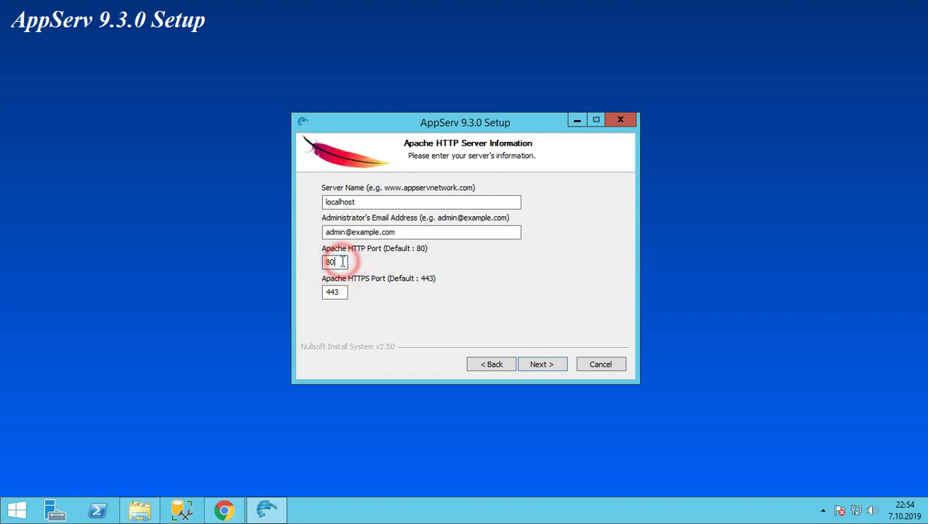
pyautogui.click(540, 367)
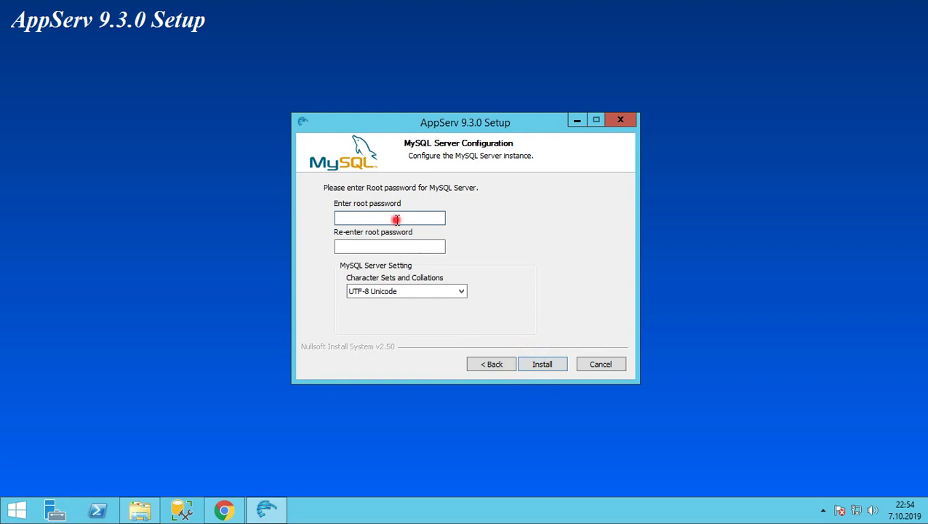
# Enter the MySQL root password in both the password and confirmation fields
pyautogui.click(396, 219)
pyautogui.click(363, 218)
pyautogui.write('12345678')
pyautogui.click(436, 244)
pyautogui.write('123')
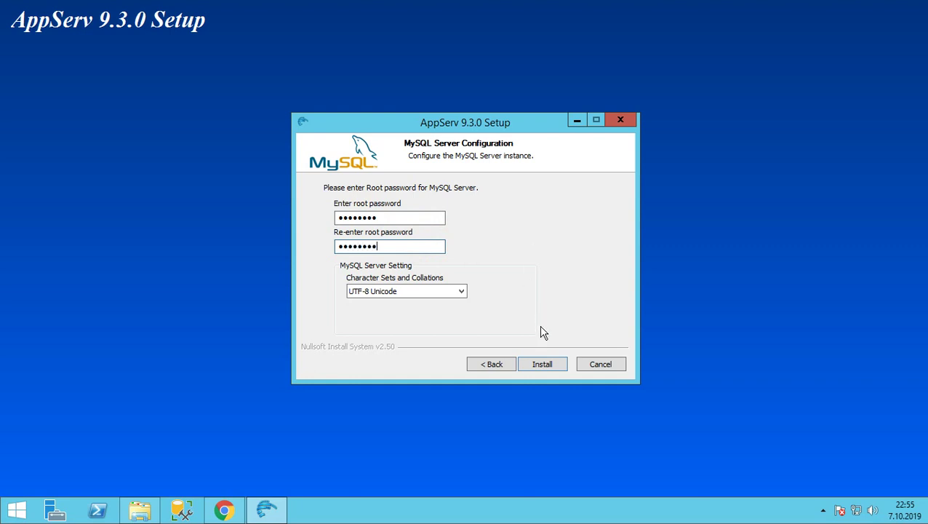
# Start the AppServ installation and move the progress window up and to the left
pyautogui.click(541, 364)
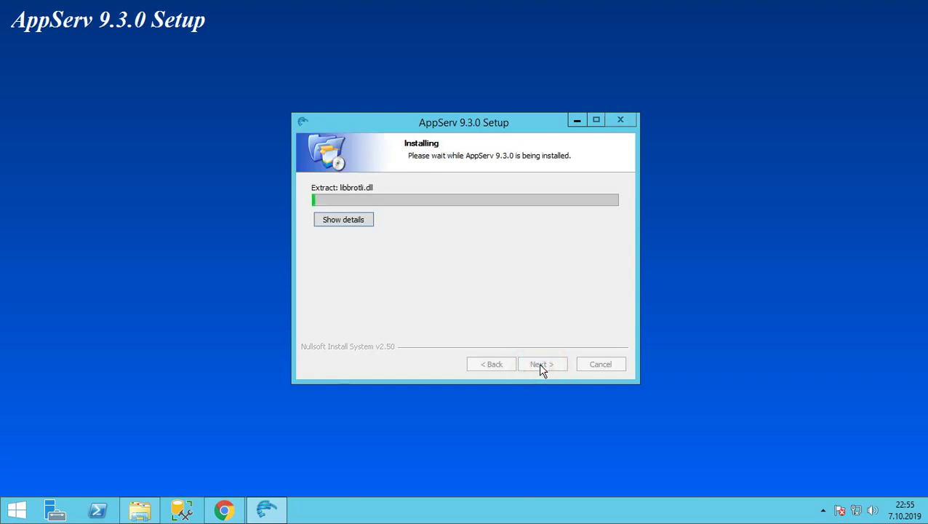
pyautogui.moveTo(480, 123); pyautogui.dragTo(449, 96)
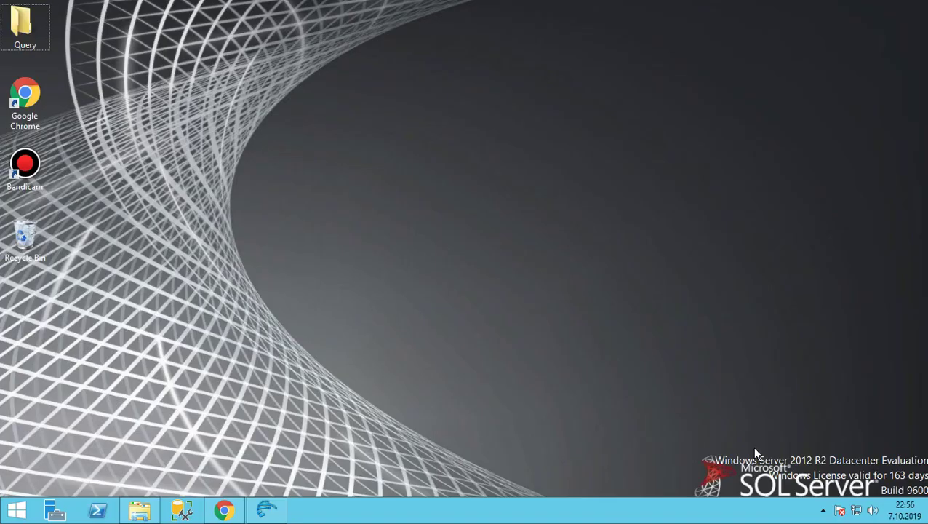
# Finish AppServ setup with Start Apache and Start MySQL left checked
pyautogui.click(823, 510)
pyautogui.click(844, 439)
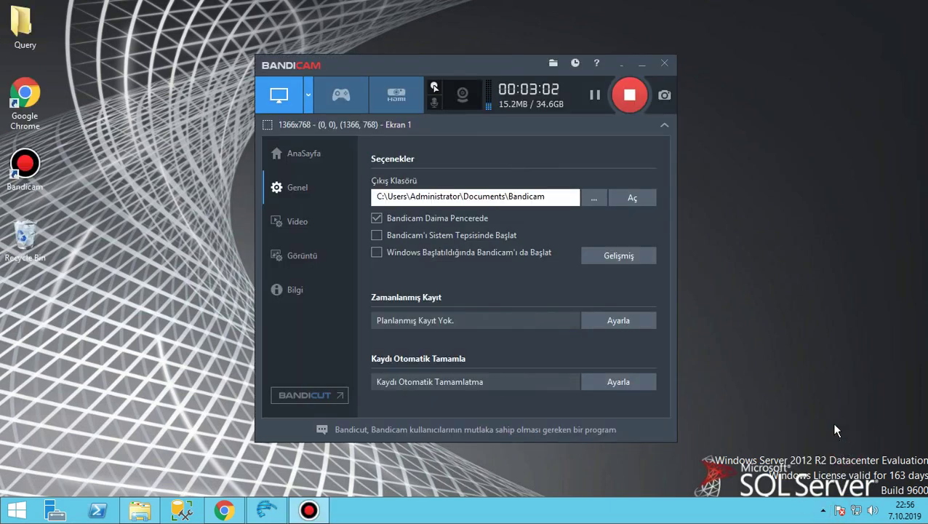
pyautogui.click(618, 65)
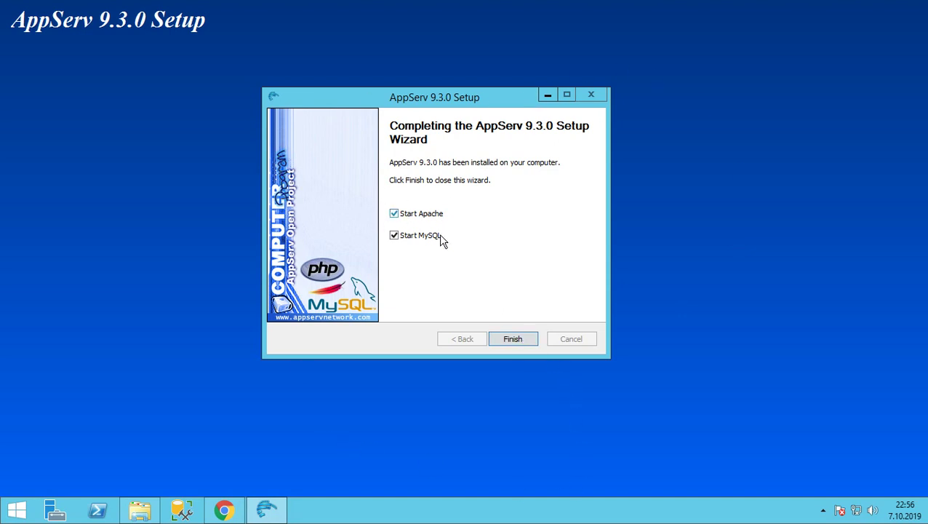
pyautogui.click(514, 339)
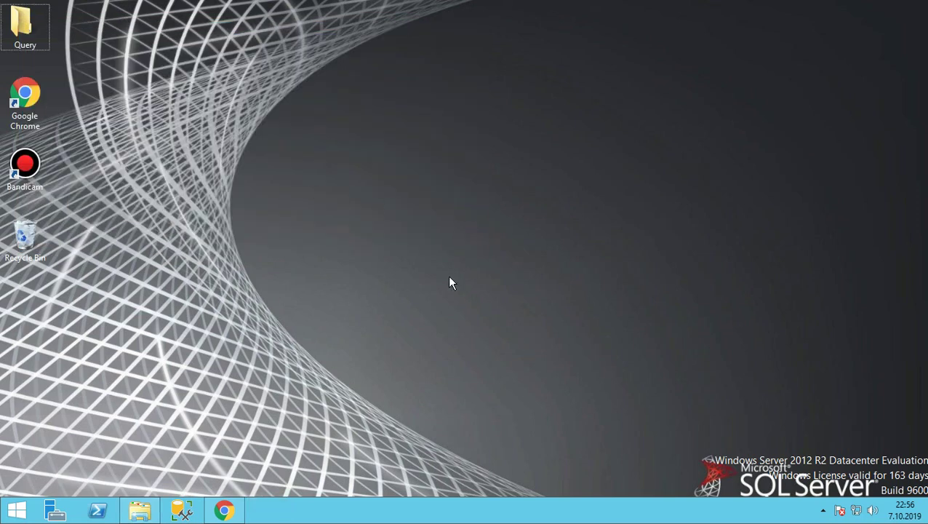
# In Chrome, go to localhost to load the AppServ test page
pyautogui.click(225, 507)
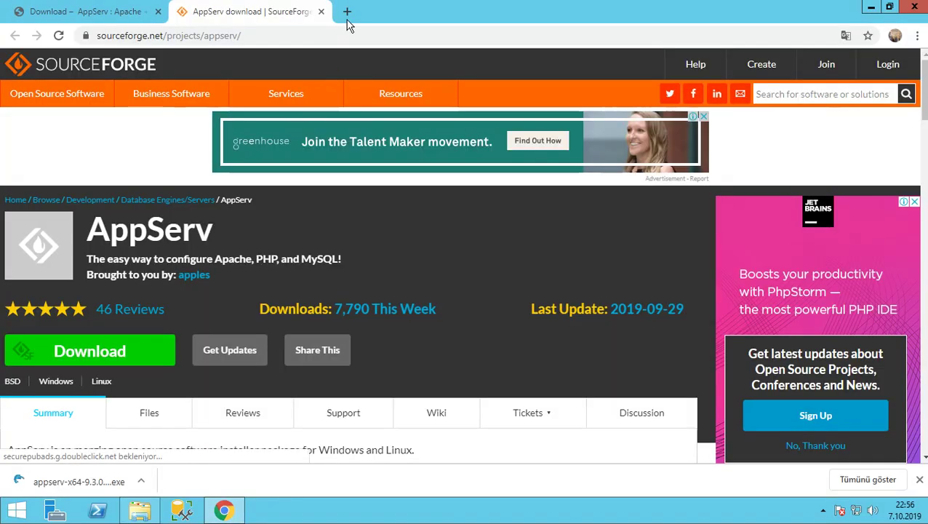
pyautogui.click(315, 36)
pyautogui.write('l')
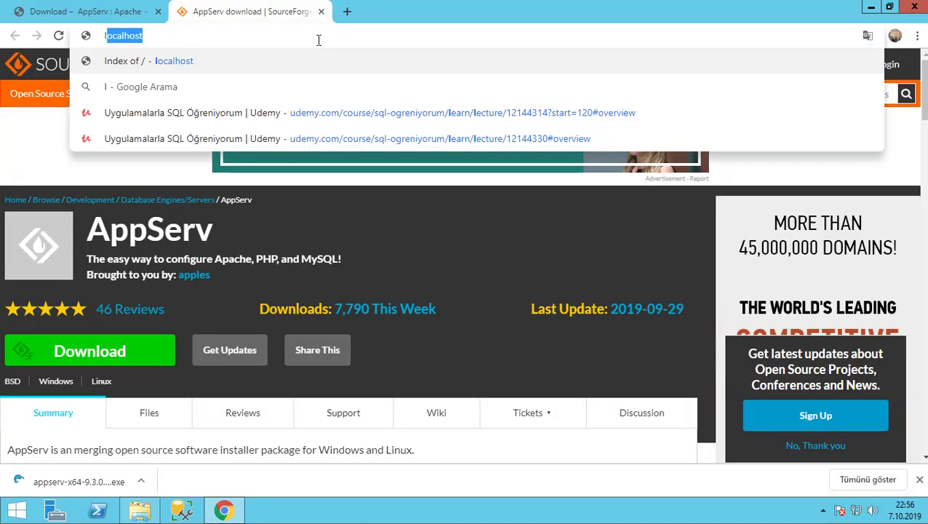
pyautogui.write('ocal')
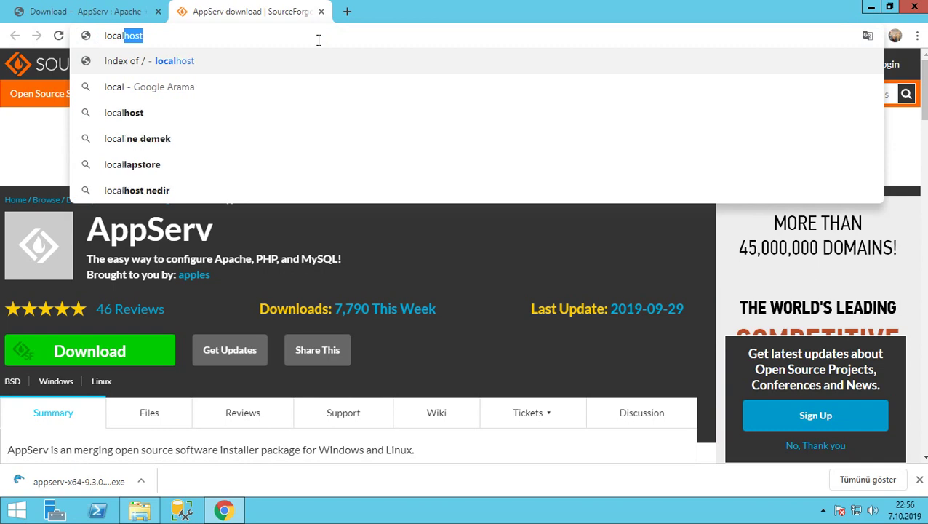
pyautogui.press('Return')
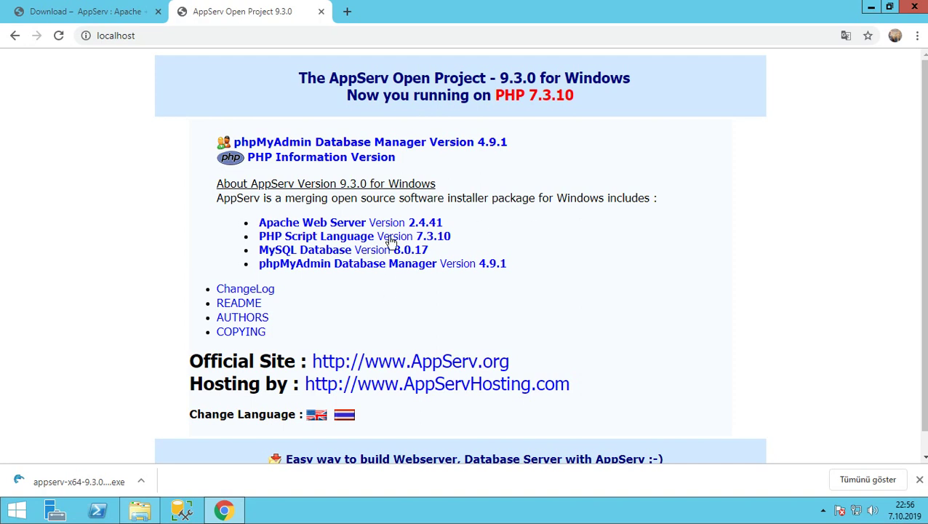
# Open the C:\AppServ\www folder in a maximized File Explorer window
pyautogui.click(140, 510)
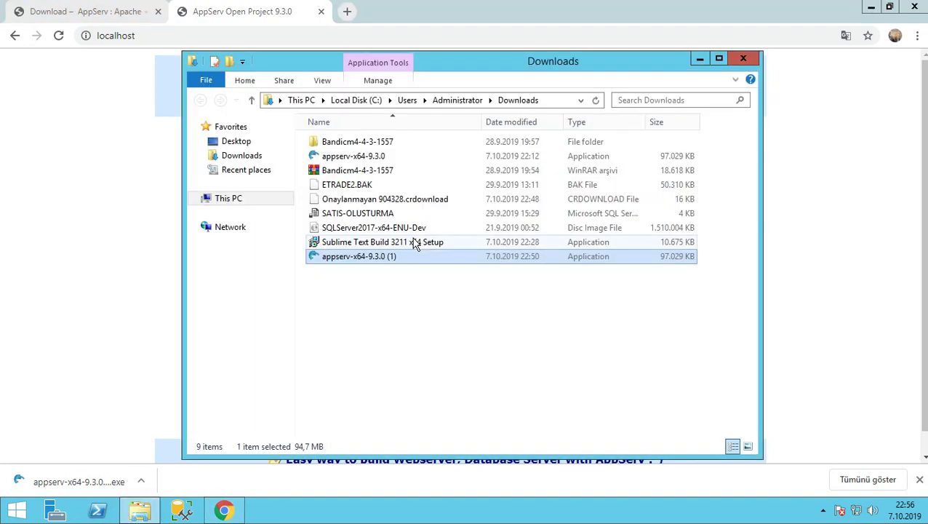
pyautogui.click(251, 199)
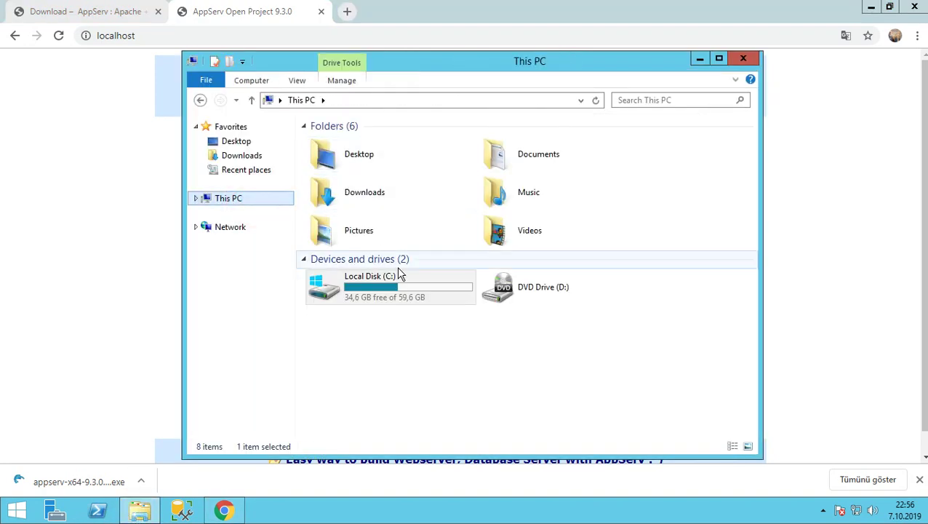
pyautogui.doubleClick(401, 283)
pyautogui.click(342, 139)
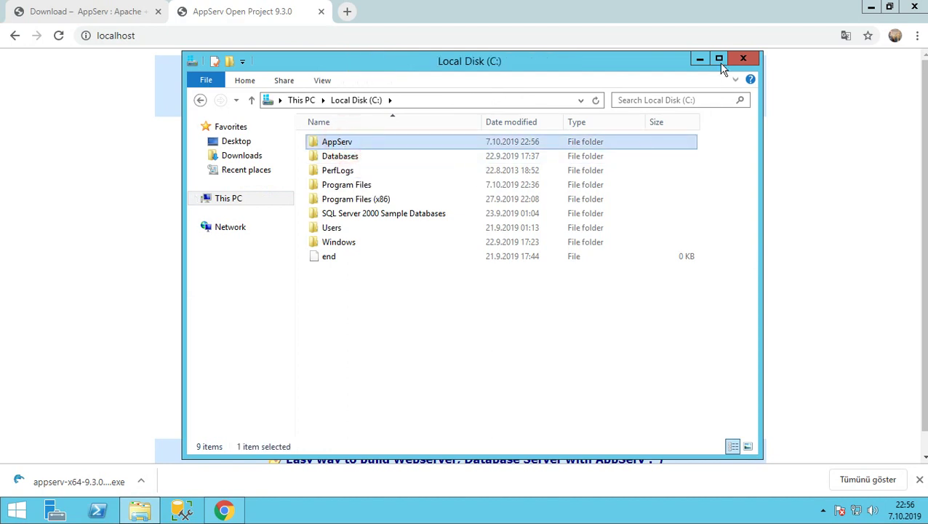
pyautogui.click(718, 58)
pyautogui.doubleClick(164, 85)
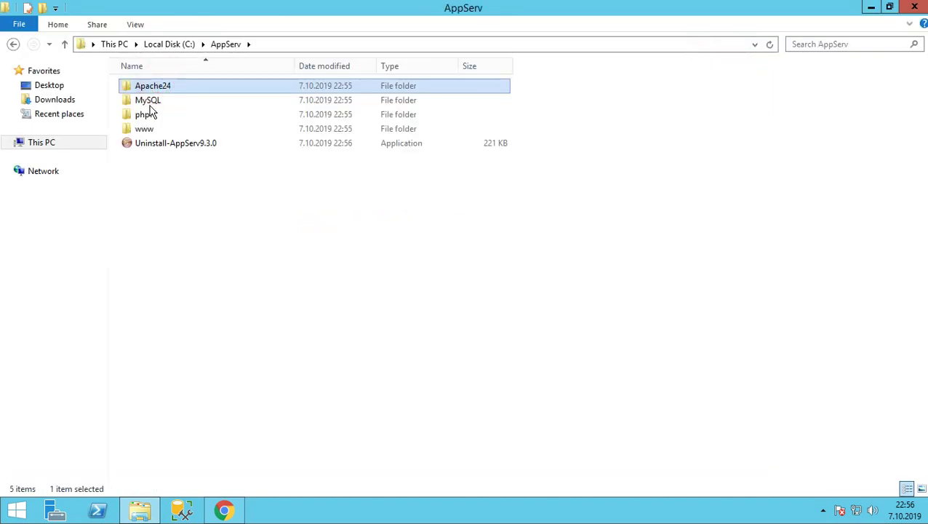
pyautogui.click(155, 130)
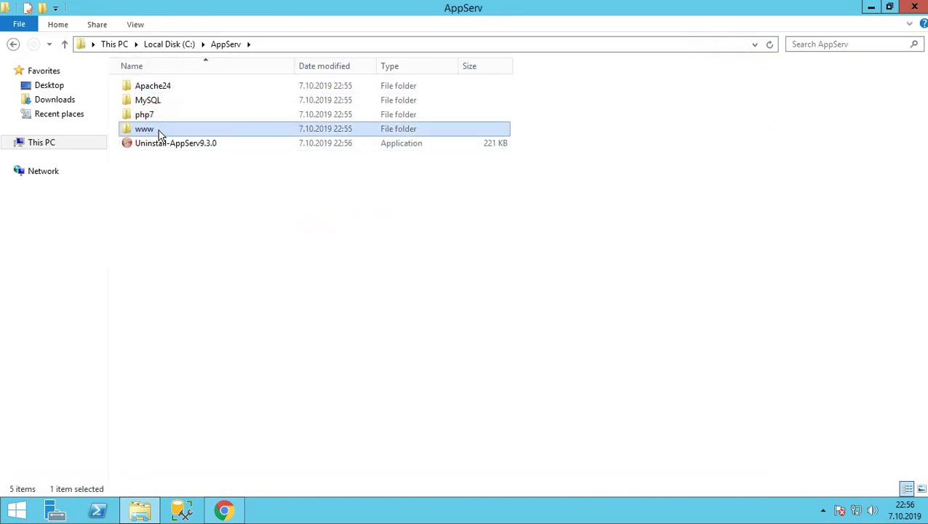
pyautogui.doubleClick(165, 128)
# Delete index.php from the www web root
pyautogui.click(171, 133)
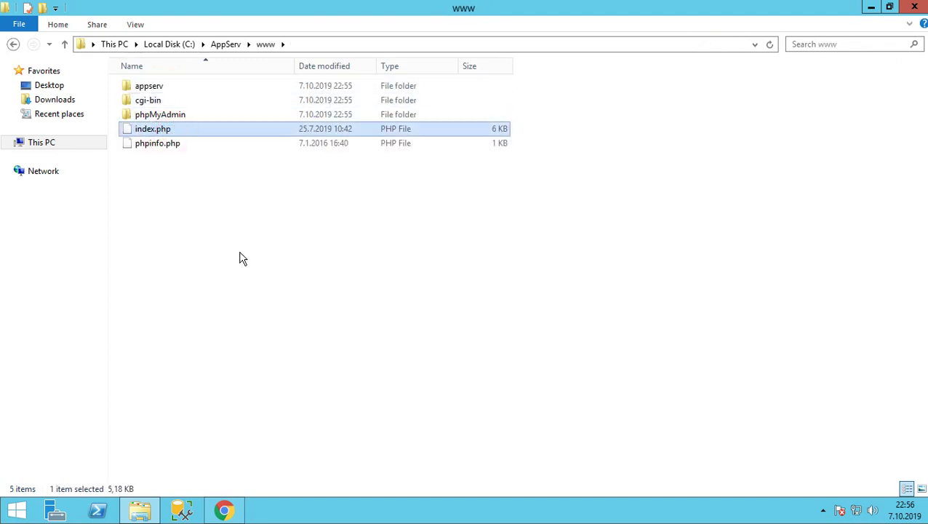
pyautogui.click(12, 43)
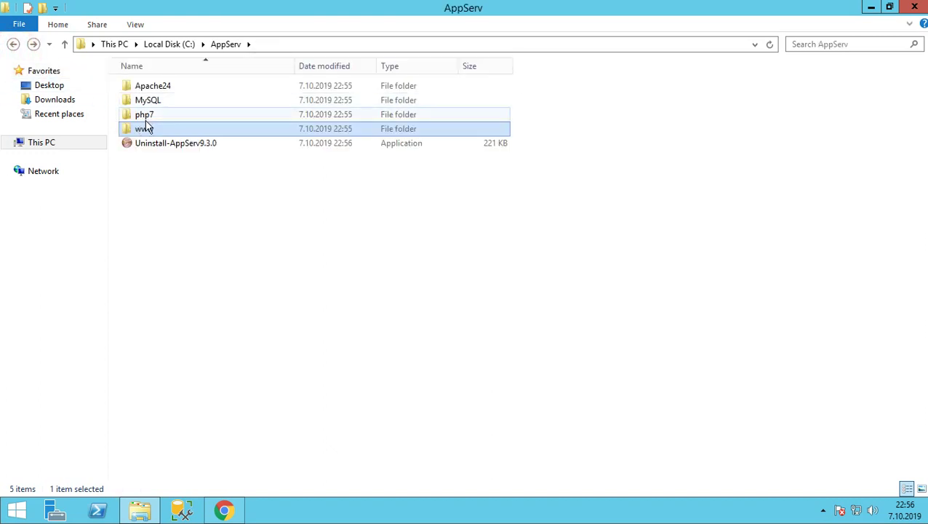
pyautogui.doubleClick(146, 129)
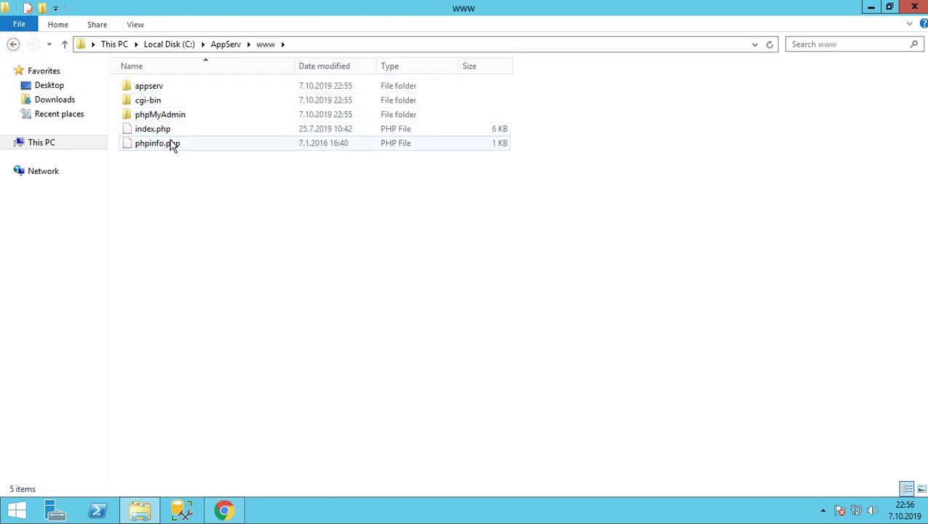
pyautogui.click(13, 43)
pyautogui.doubleClick(148, 129)
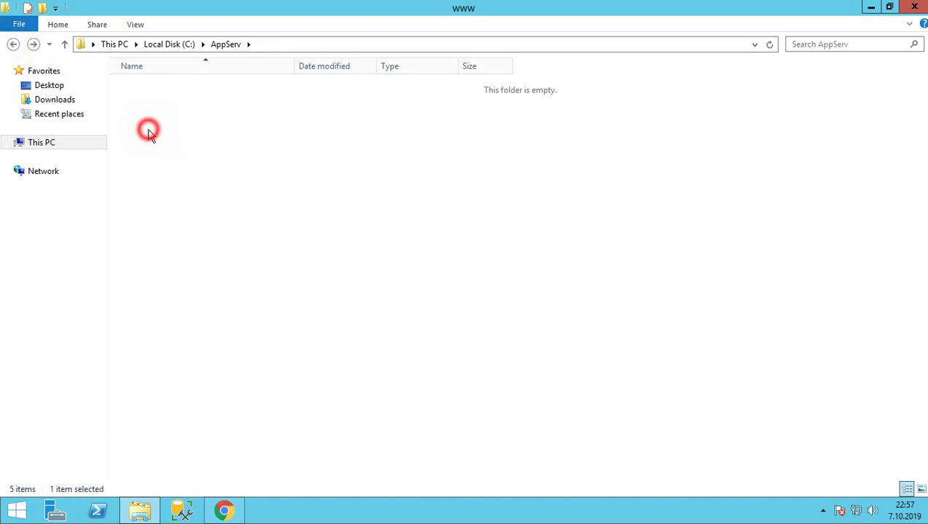
pyautogui.click(149, 128)
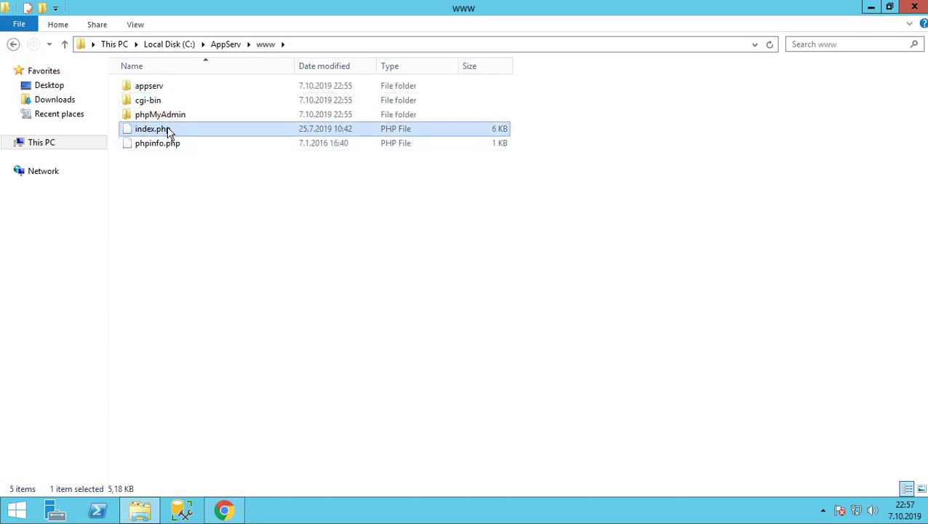
pyautogui.rightClick(150, 130)
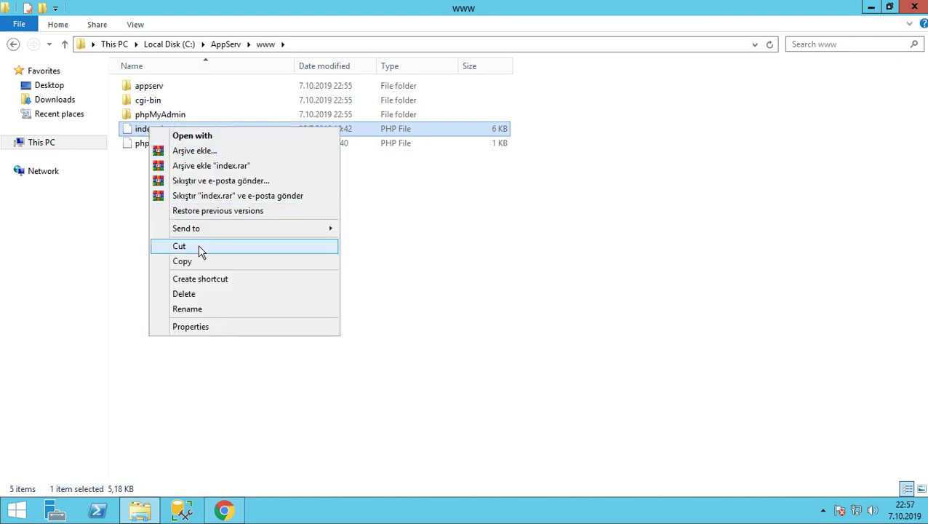
pyautogui.click(198, 293)
# Reload localhost in Chrome to see the Index of / listing, dismissing the translate offer
pyautogui.click(224, 510)
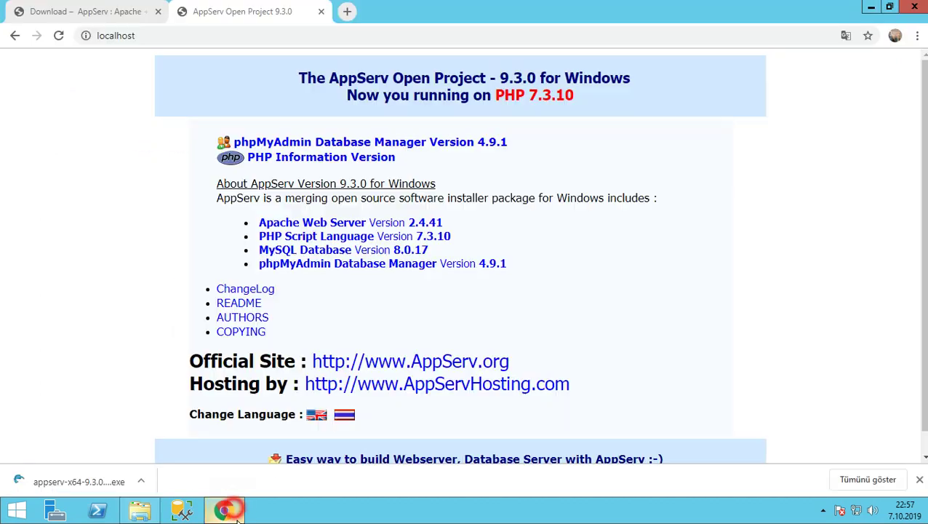
pyautogui.click(59, 35)
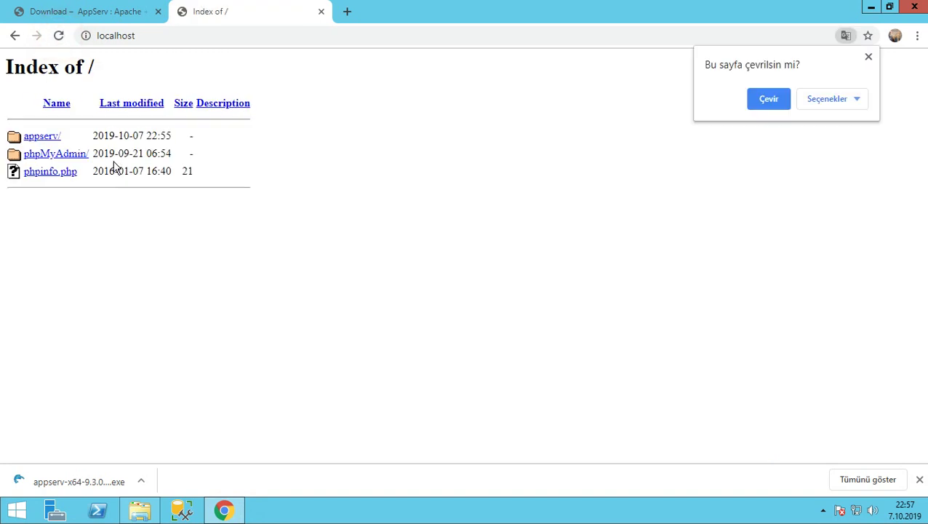
pyautogui.click(868, 58)
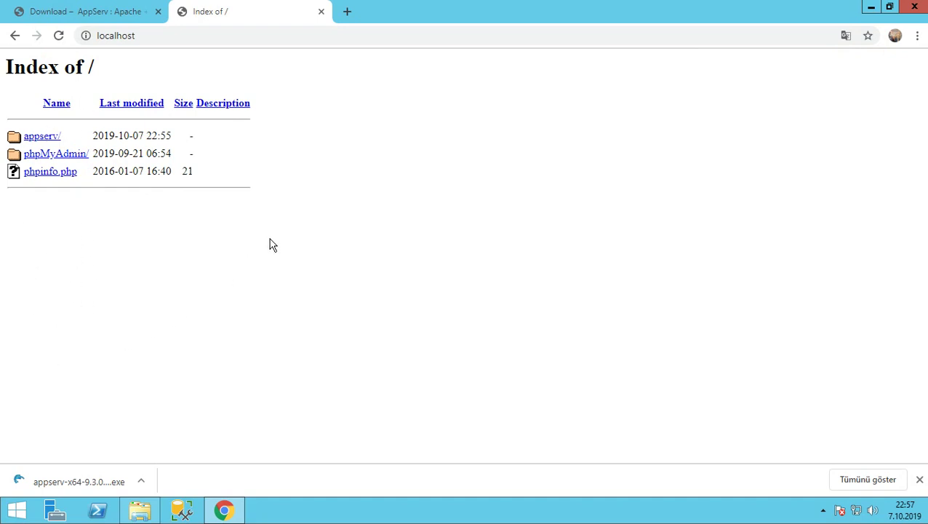
pyautogui.click(154, 36)
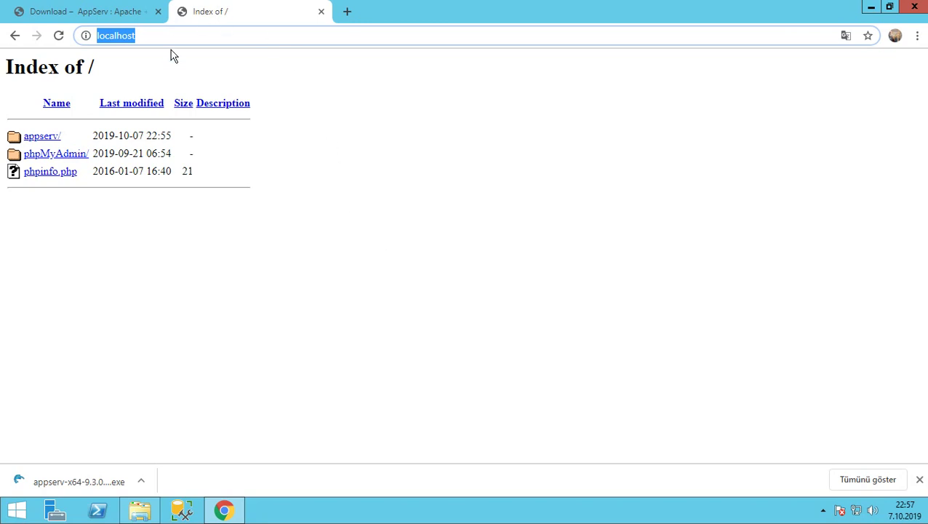
# Download the Windows 64 bit Sublime Text Build 3211 installer and show it in Downloads
pyautogui.write('sublimet')
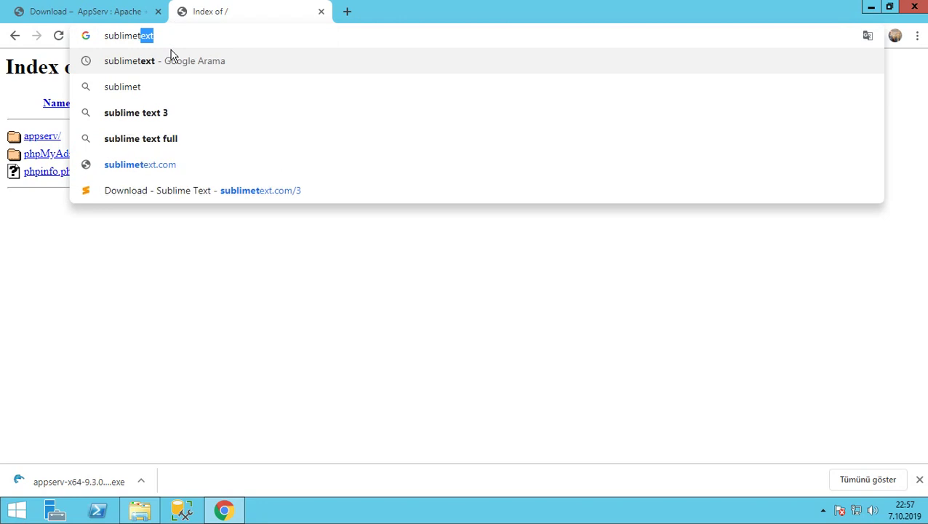
pyautogui.press('Return')
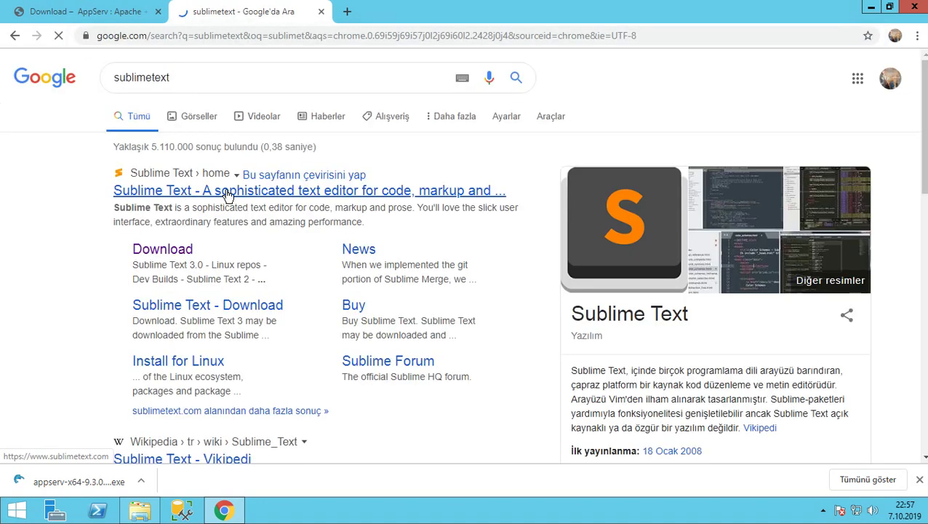
pyautogui.click(155, 254)
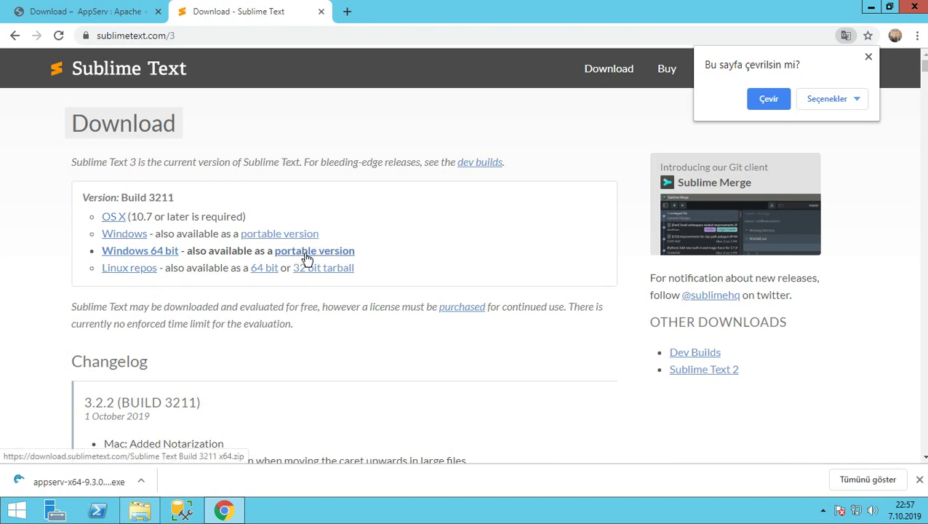
pyautogui.click(161, 254)
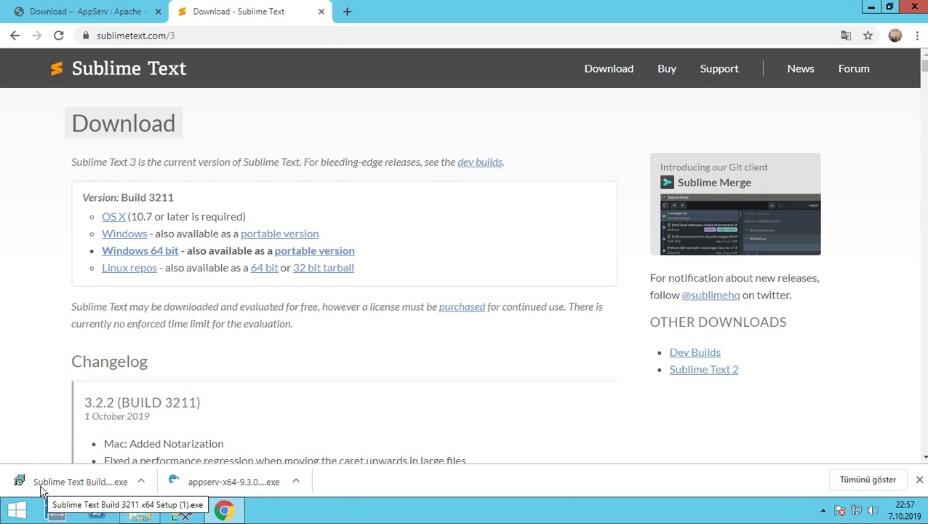
pyautogui.click(142, 481)
pyautogui.click(182, 435)
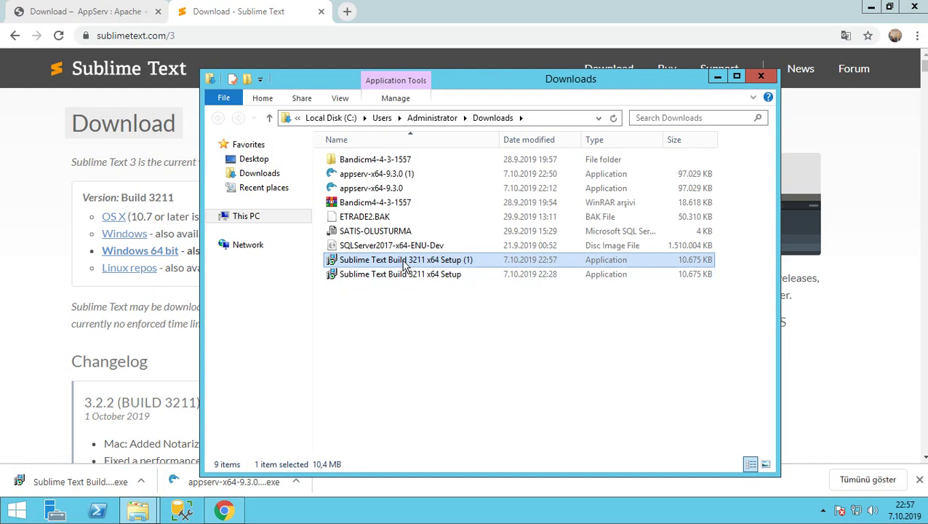
# Run the downloaded Sublime Text installer, keeping the default C:\Program Files\Sublime Text 3 path
pyautogui.doubleClick(386, 265)
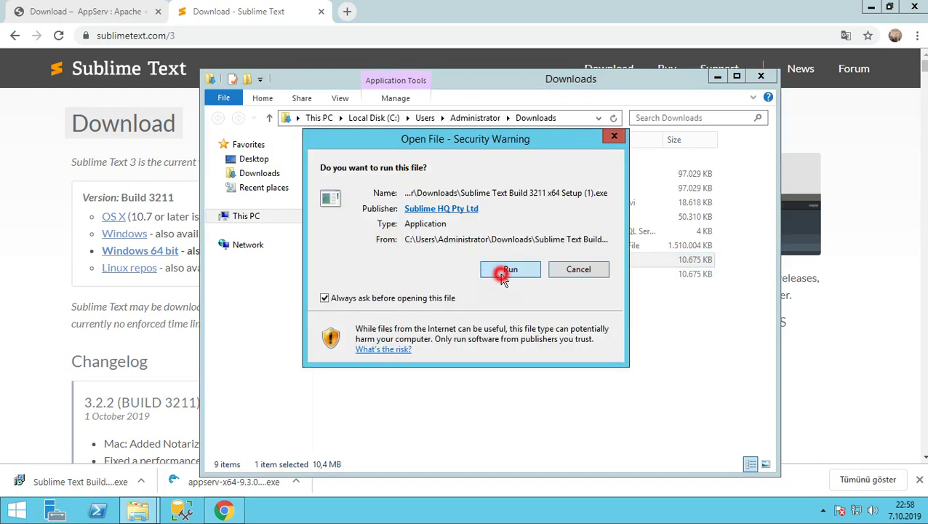
pyautogui.click(503, 272)
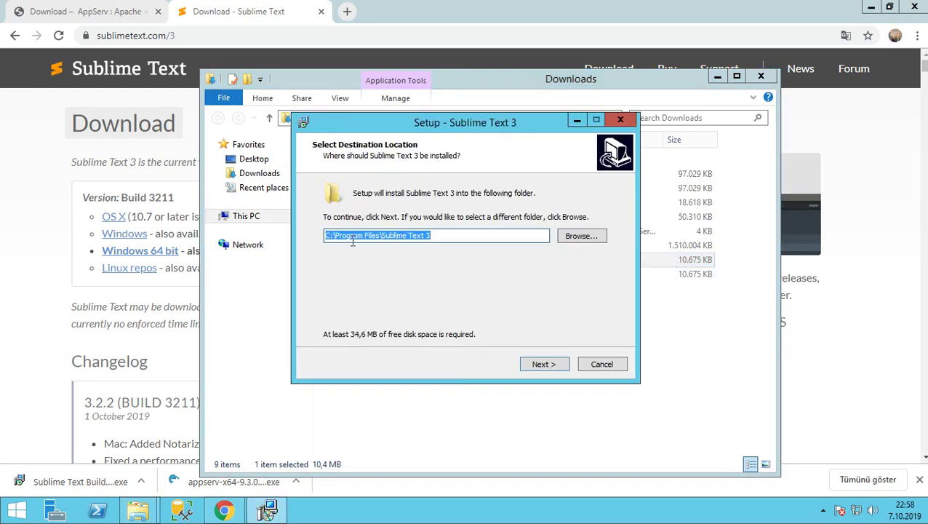
pyautogui.click(452, 237)
pyautogui.click(397, 235)
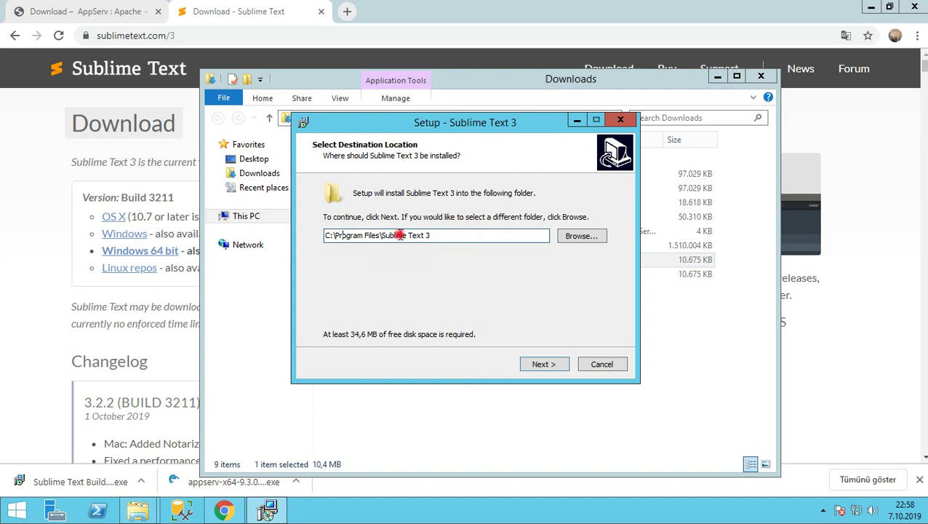
pyautogui.click(432, 235)
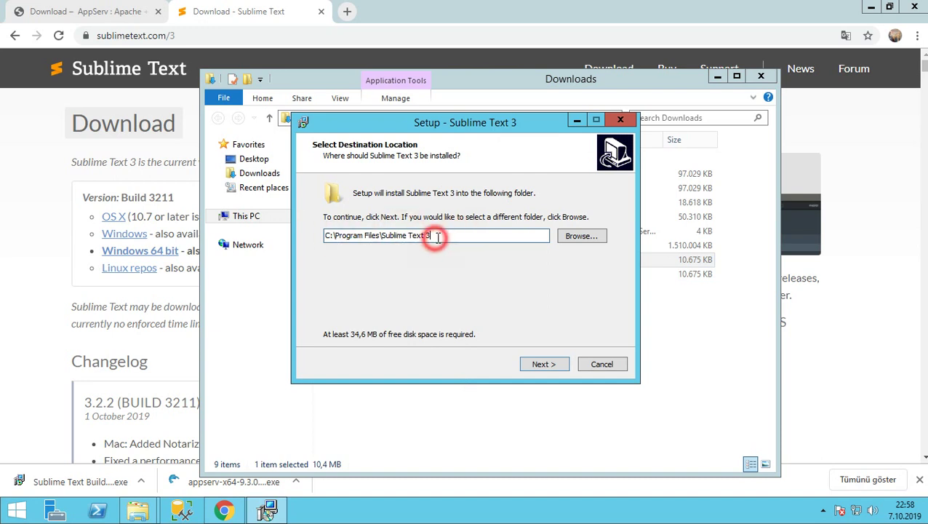
# Install Sublime Text 3 with default tasks, exit setup, and close the Downloads folder
pyautogui.click(544, 363)
pyautogui.click(541, 365)
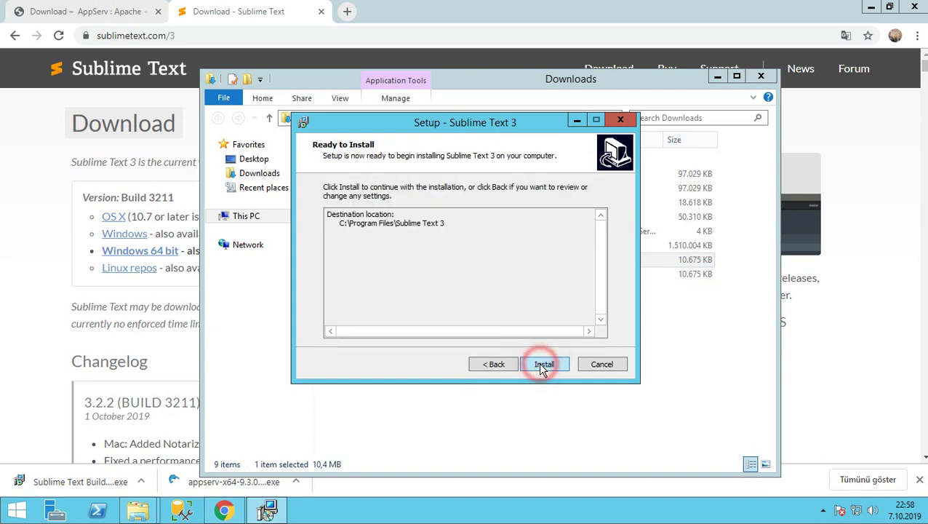
pyautogui.click(541, 366)
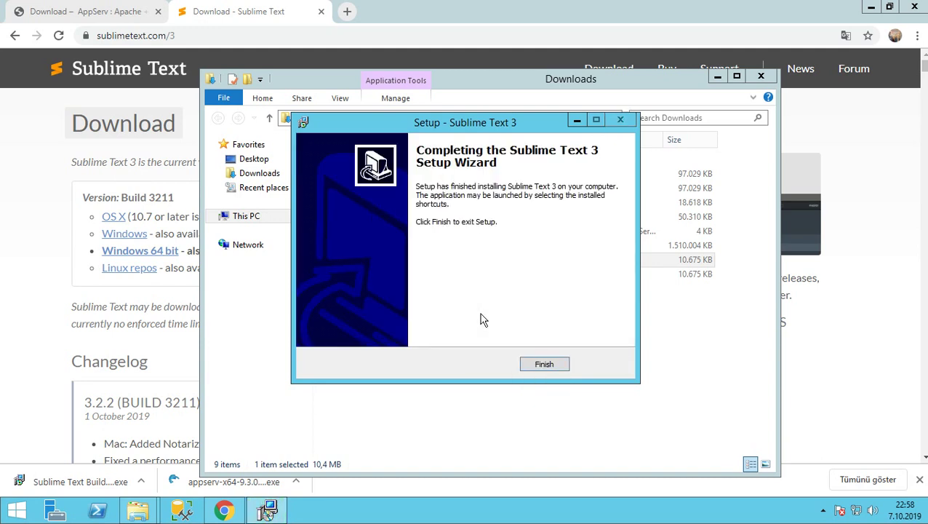
pyautogui.click(544, 363)
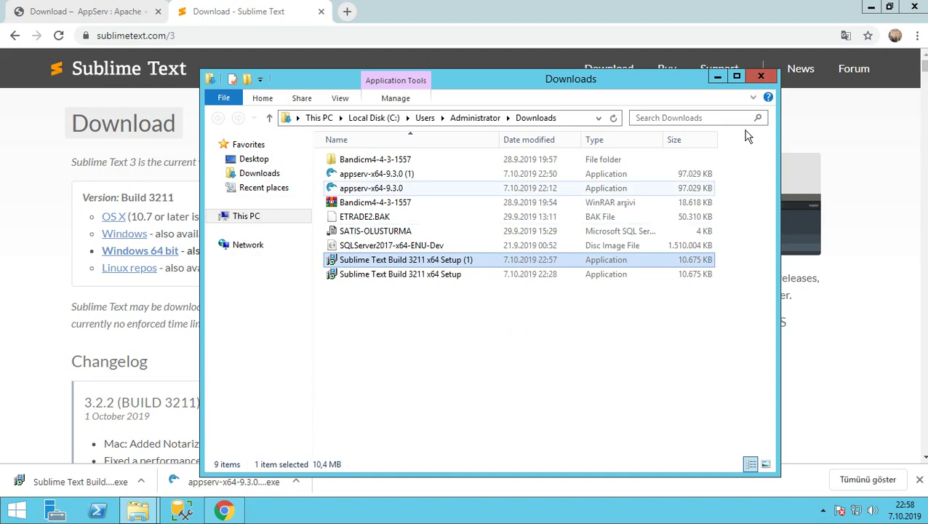
pyautogui.click(760, 76)
pyautogui.click(925, 511)
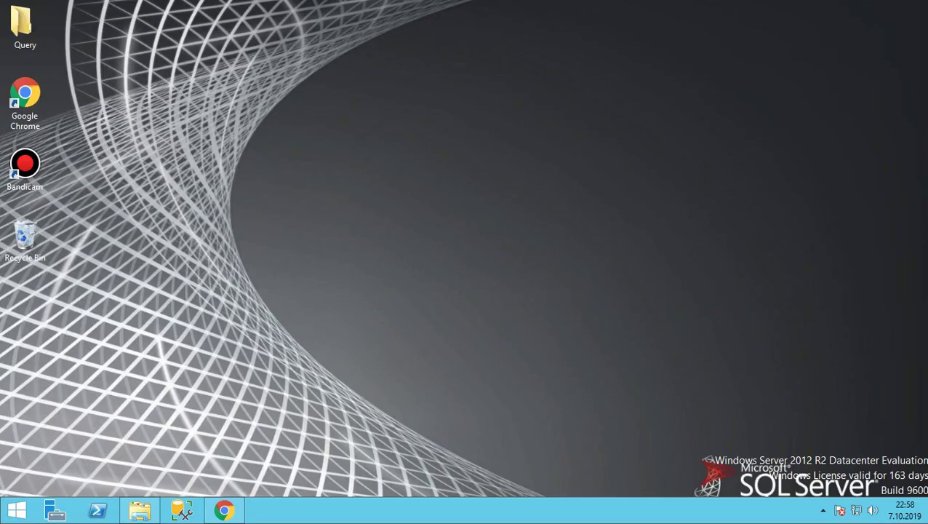
# Search Start for 'sublim' and pin Sublime Text 3 to the taskbar
pyautogui.click(13, 512)
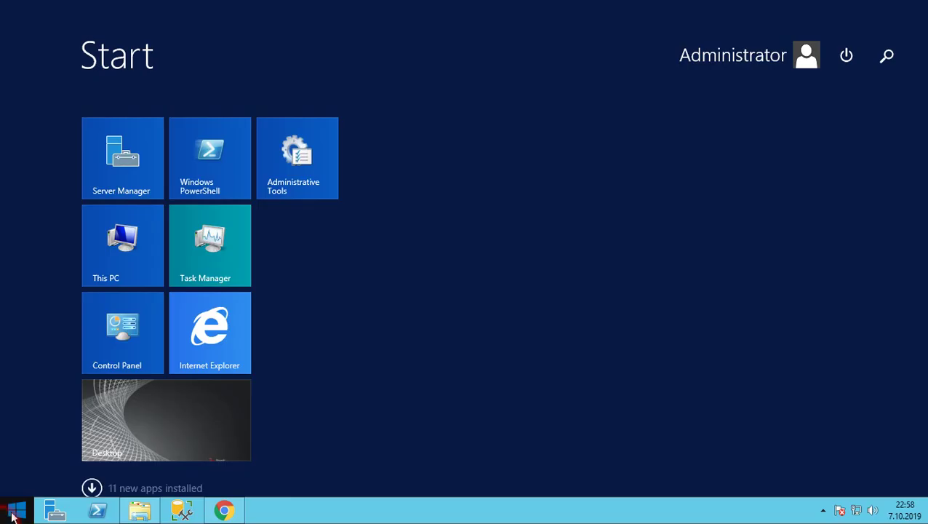
pyautogui.click(884, 58)
pyautogui.write('sublim')
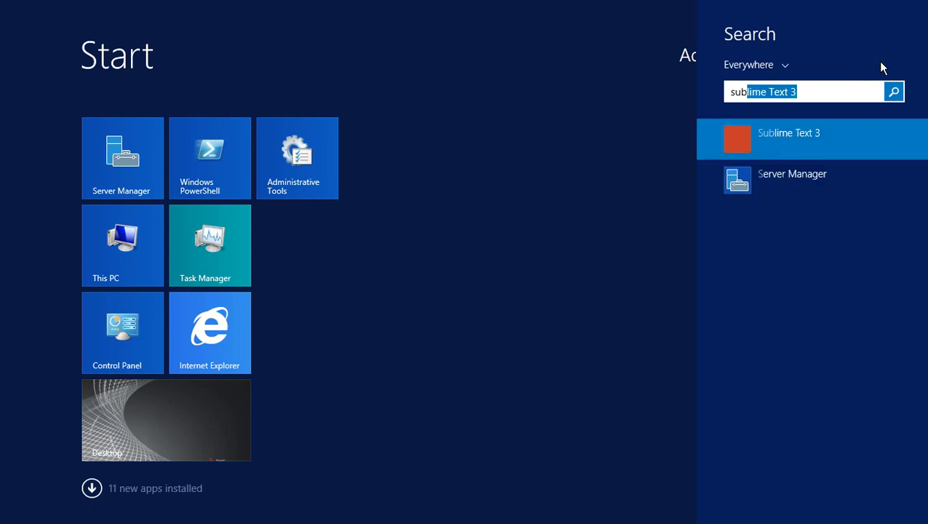
pyautogui.rightClick(789, 145)
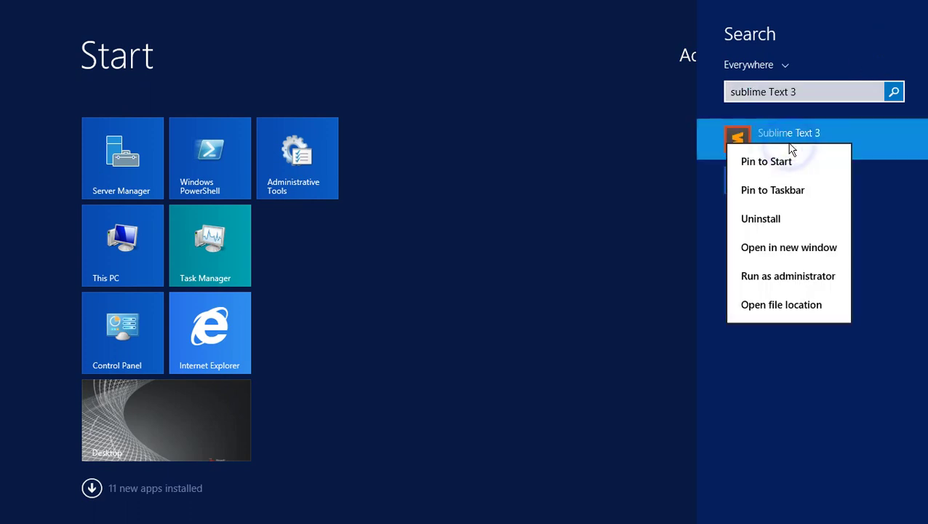
pyautogui.click(776, 192)
pyautogui.click(573, 260)
pyautogui.click(128, 418)
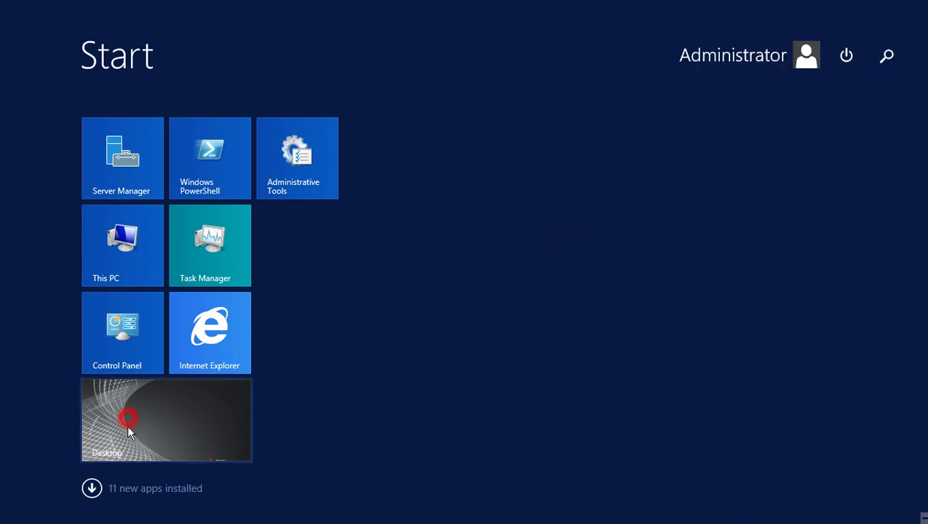
# Launch Sublime Text from its pinned shortcut, return to the refreshed desktop, and restore Chrome
pyautogui.click(268, 511)
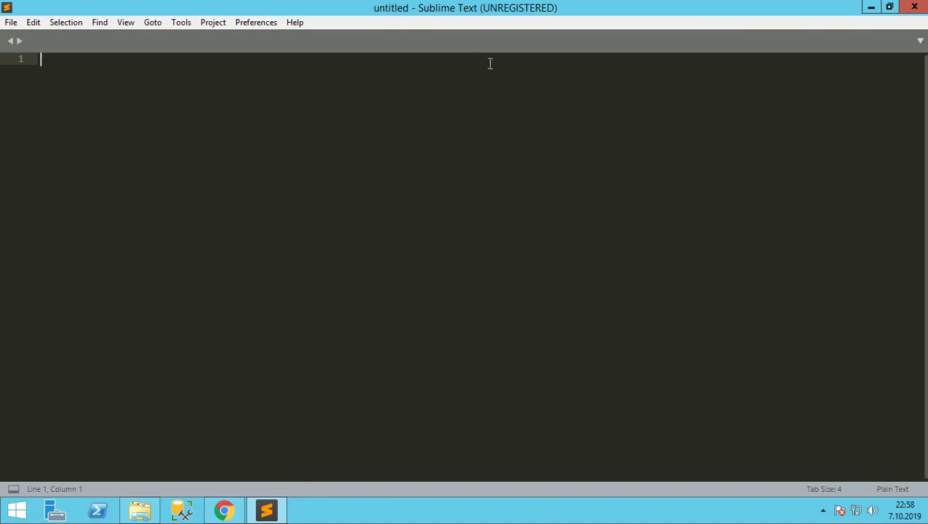
pyautogui.press('super+d')
pyautogui.rightClick(427, 183)
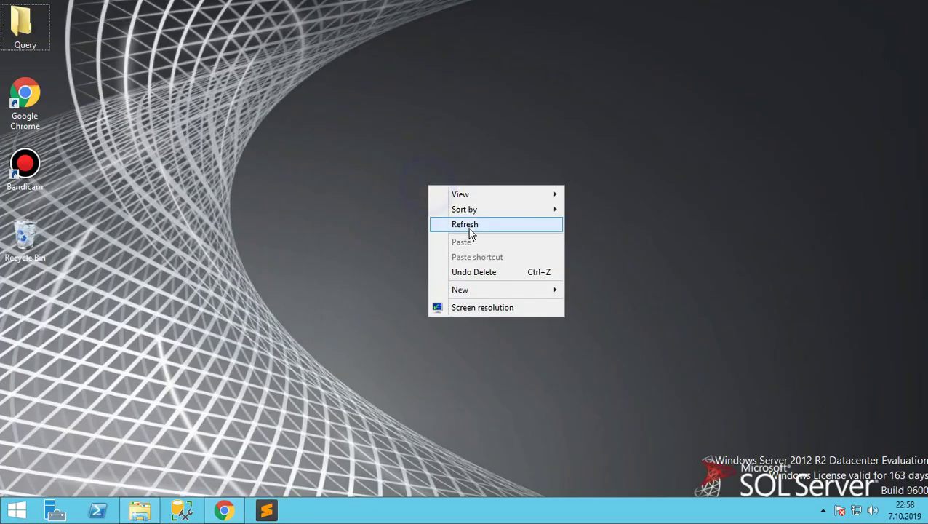
pyautogui.click(469, 227)
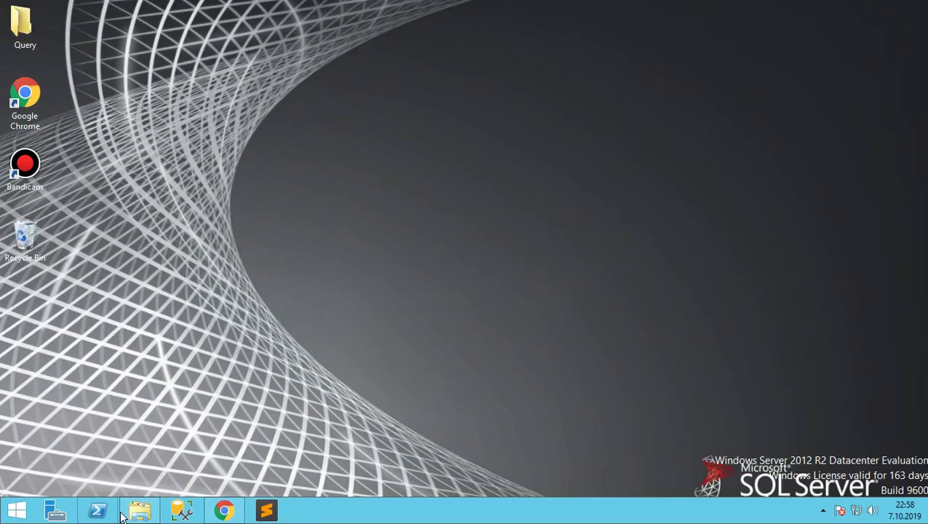
pyautogui.click(224, 510)
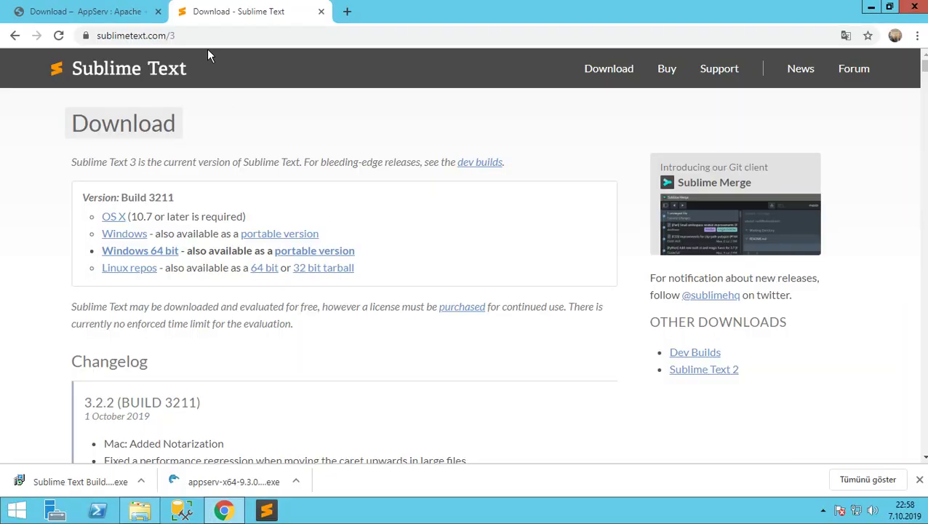
# Load localhost in Chrome and open the phpMyAdmin folder
pyautogui.click(201, 36)
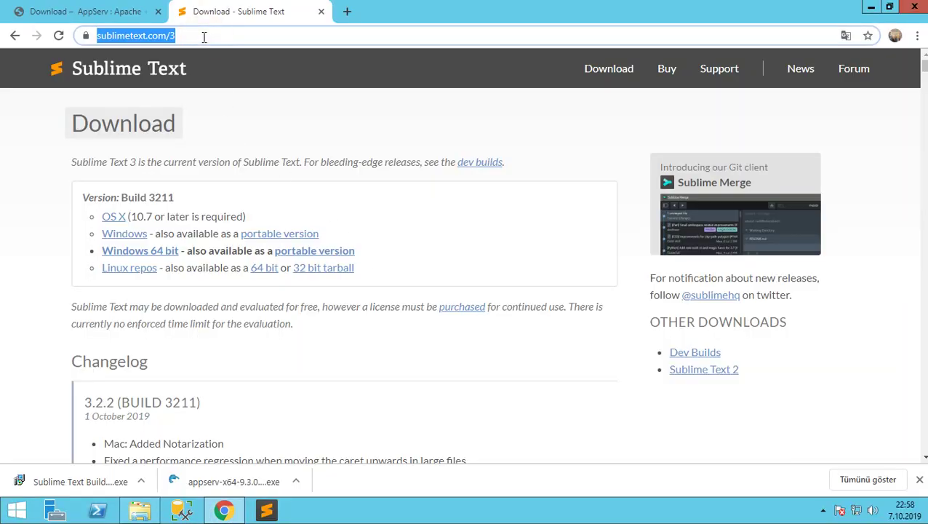
pyautogui.write('localhost')
pyautogui.press('Return')
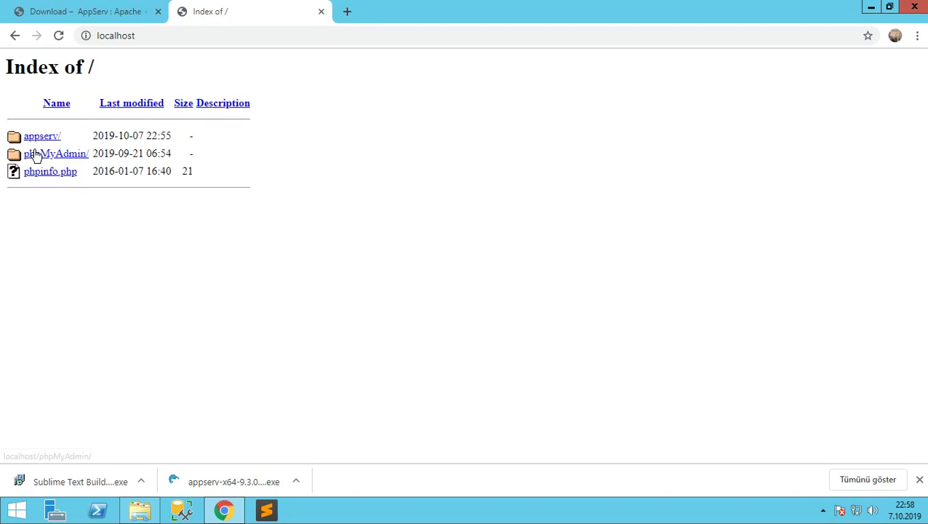
pyautogui.click(38, 155)
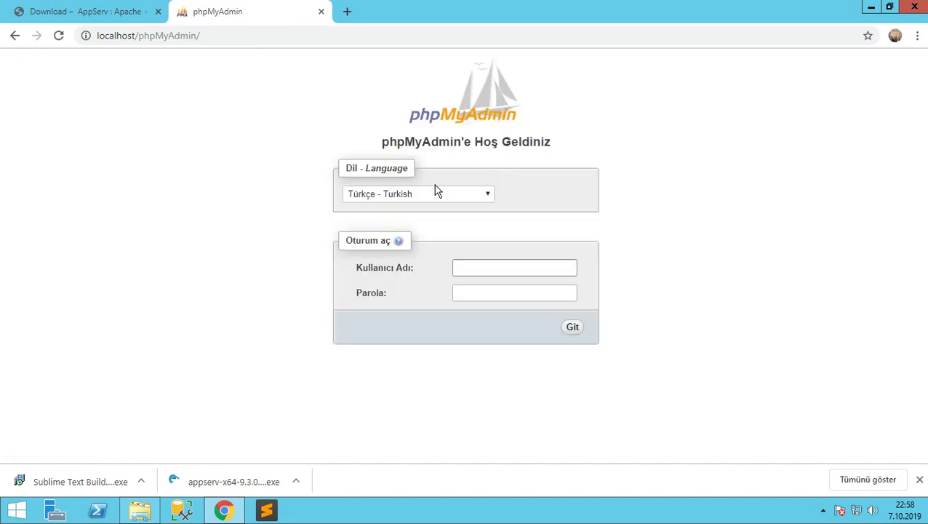
# Log in to phpMyAdmin as user root with the account password
pyautogui.click(480, 268)
pyautogui.write('root')
pyautogui.press('Tab')
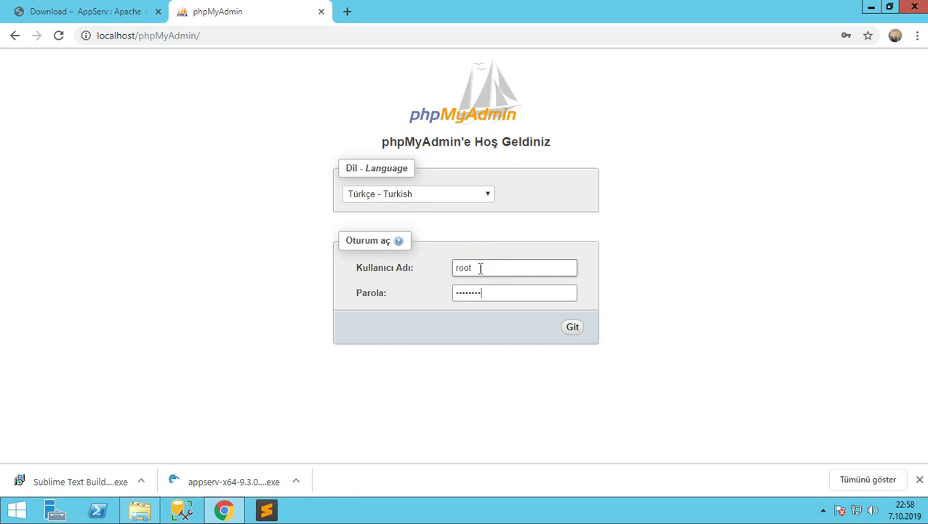
pyautogui.click(572, 328)
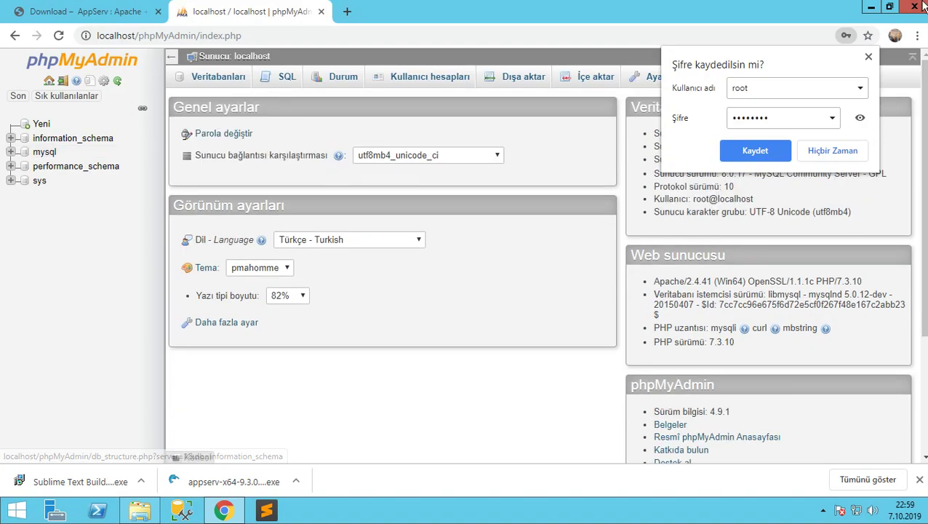
# Minimize Chrome to reveal the desktop and refresh it
pyautogui.click(867, 7)
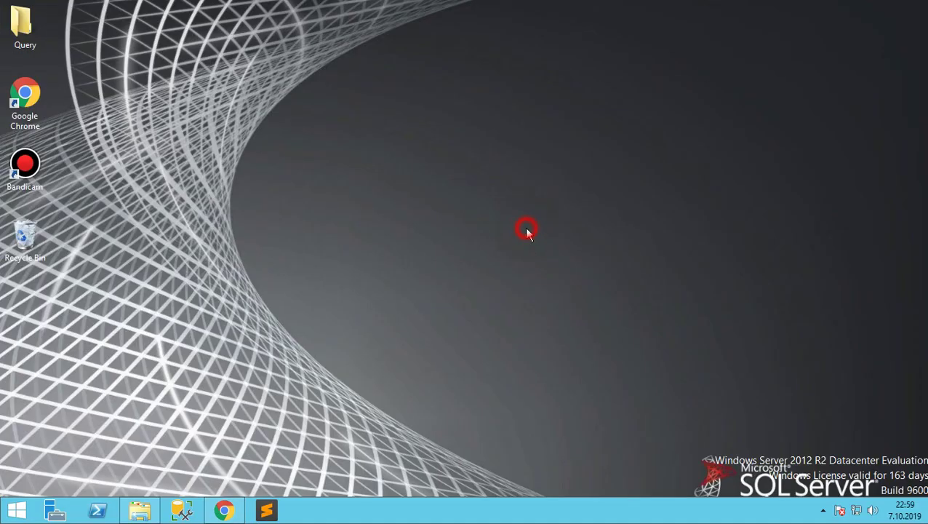
pyautogui.click(823, 510)
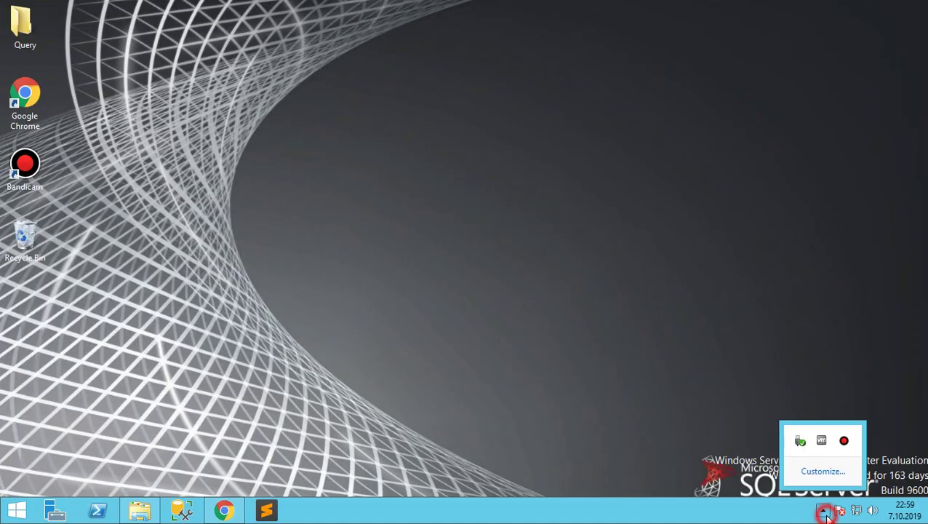
pyautogui.click(822, 511)
pyautogui.rightClick(412, 119)
pyautogui.click(445, 159)
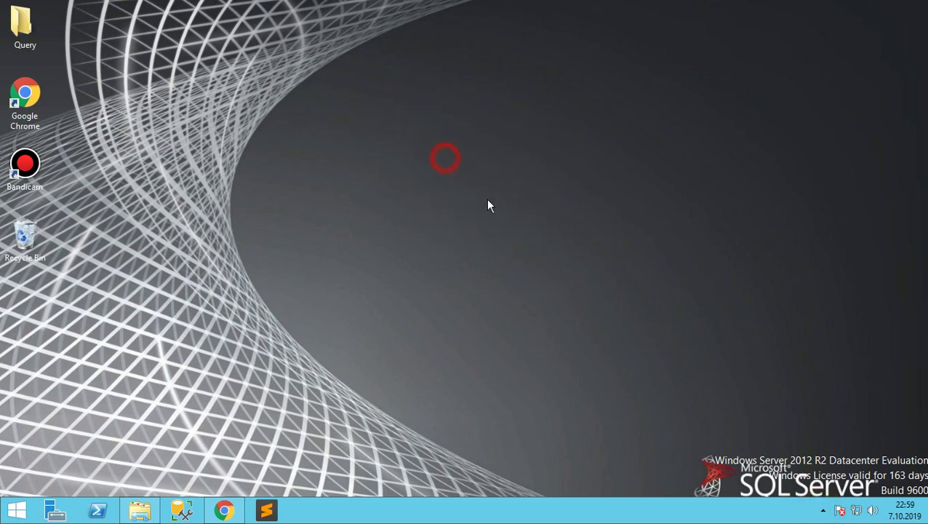
# Open the Bandicam recorder from the system tray and hide it again
pyautogui.click(823, 511)
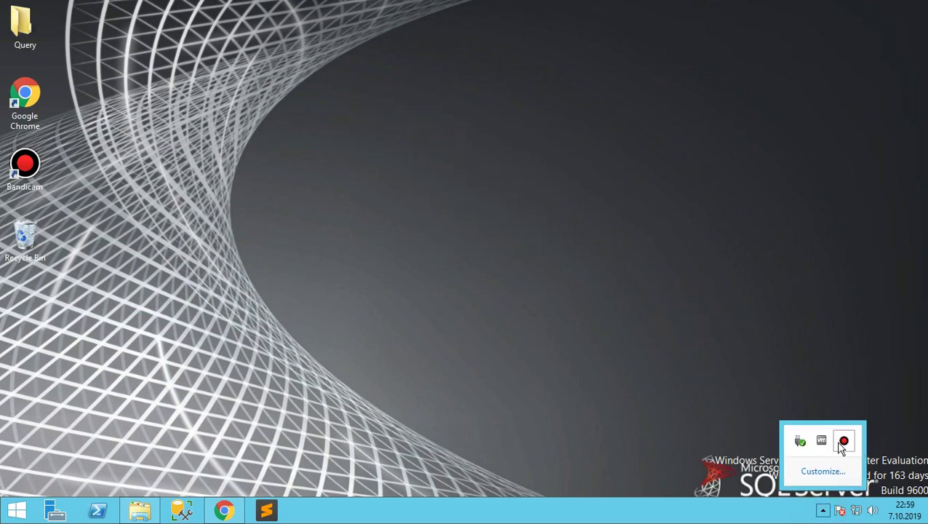
pyautogui.click(844, 440)
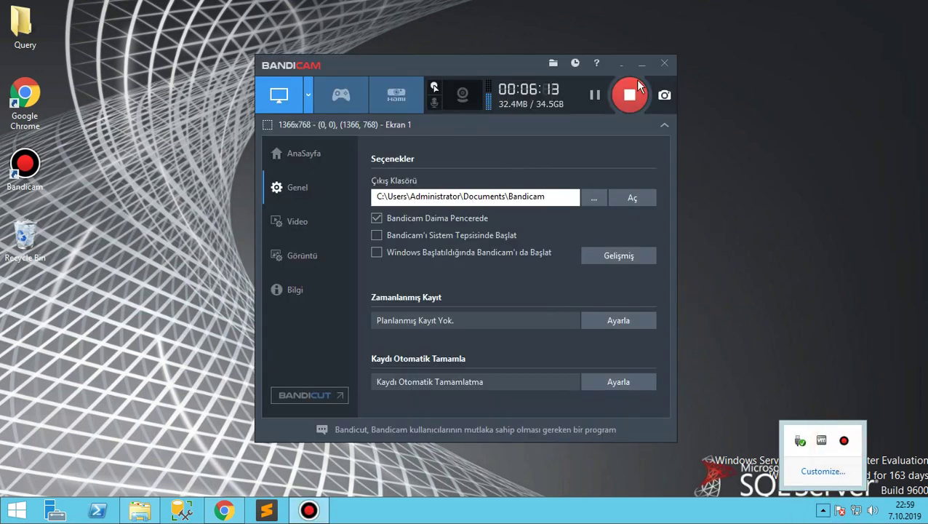
pyautogui.click(618, 65)
# Refresh the desktop three more times and check the hidden tray icons
pyautogui.rightClick(513, 125)
pyautogui.click(539, 160)
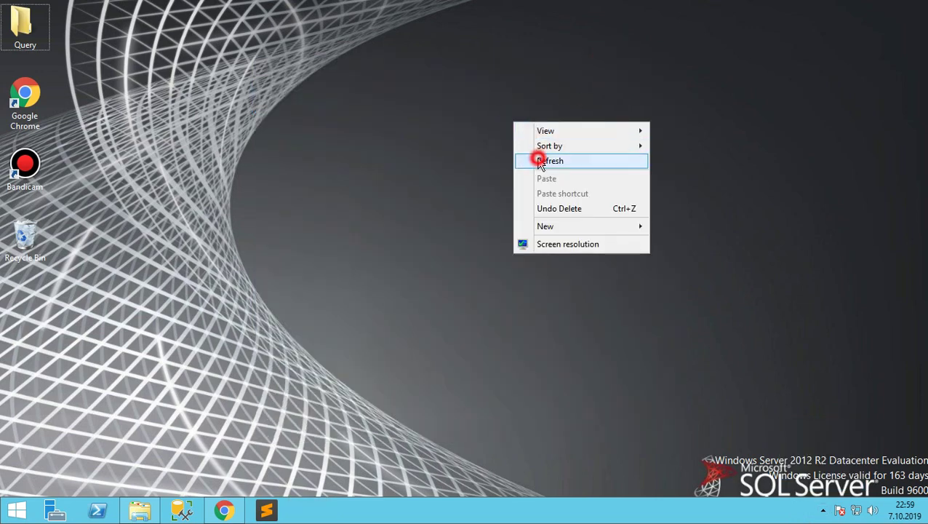
pyautogui.rightClick(538, 157)
pyautogui.click(560, 197)
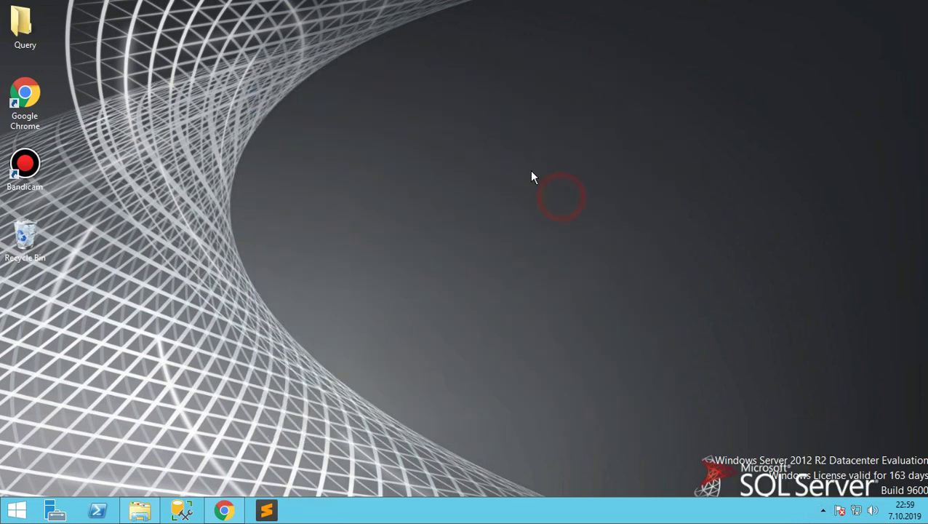
pyautogui.rightClick(429, 108)
pyautogui.click(466, 148)
pyautogui.click(822, 509)
pyautogui.click(822, 510)
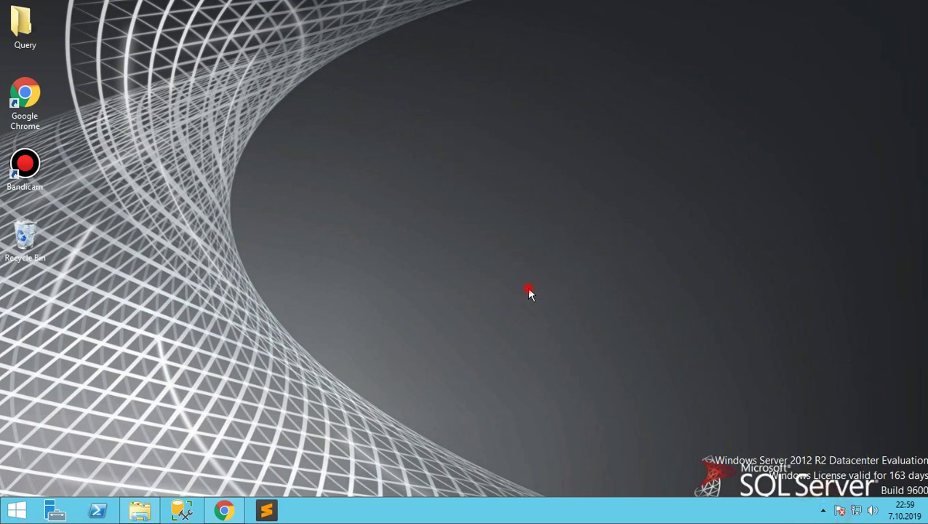